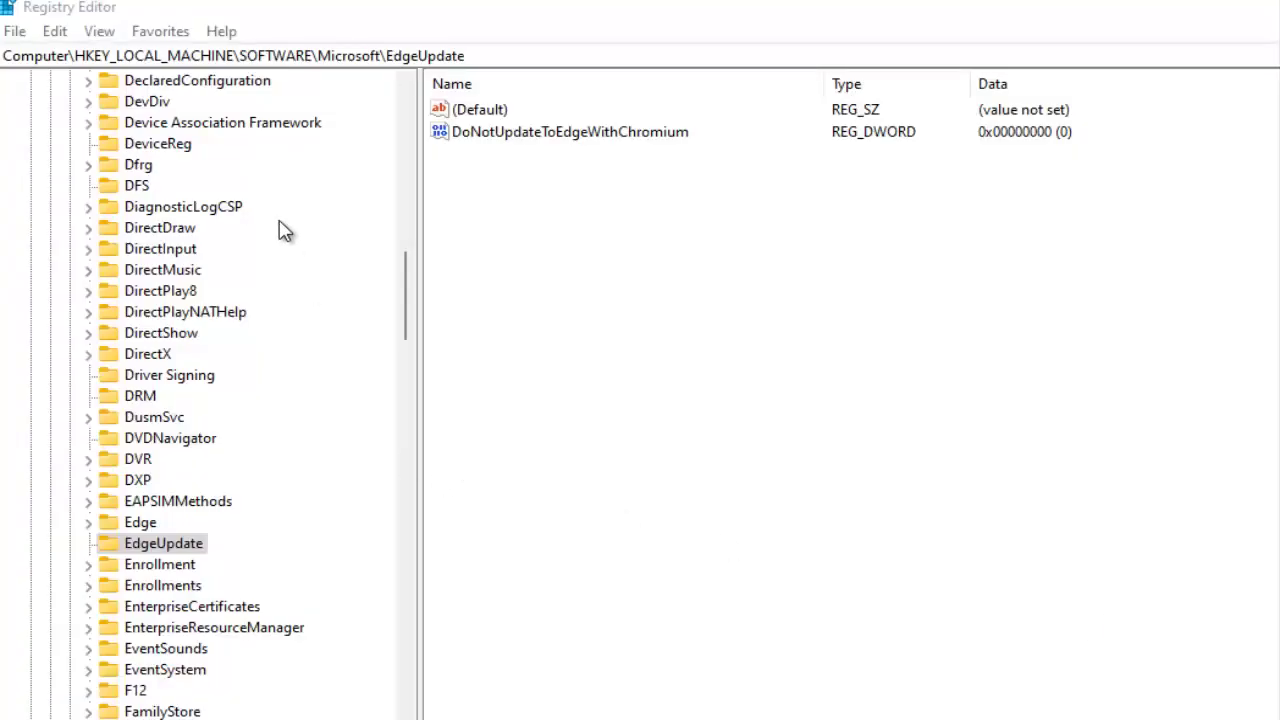
Step: Scroll the registry tree back up to the top-level HKEY_LOCAL_MACHINE key
scroll(280, 228, "up", 15)
scroll(284, 178, "up", 8)
Step: Collapse HKEY_LOCAL_MACHINE and expand HKEY_CURRENT_USER\Software
left_click(132, 148)
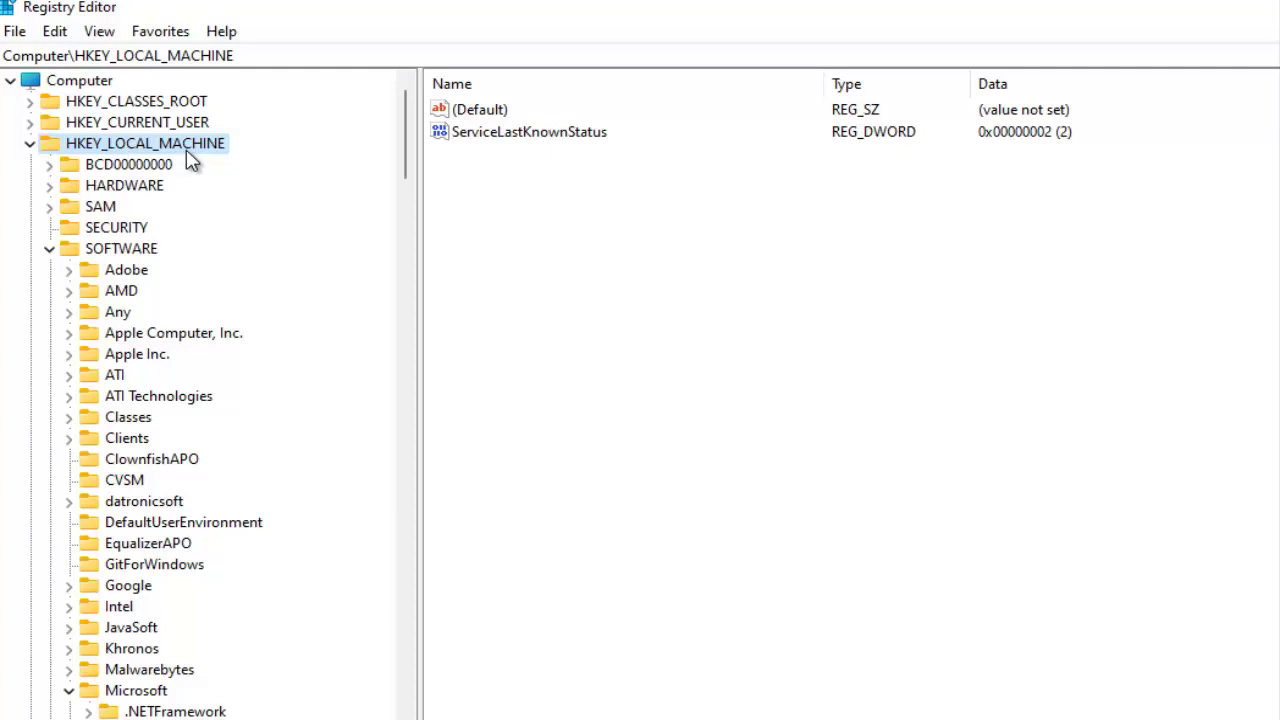
left_click(34, 148)
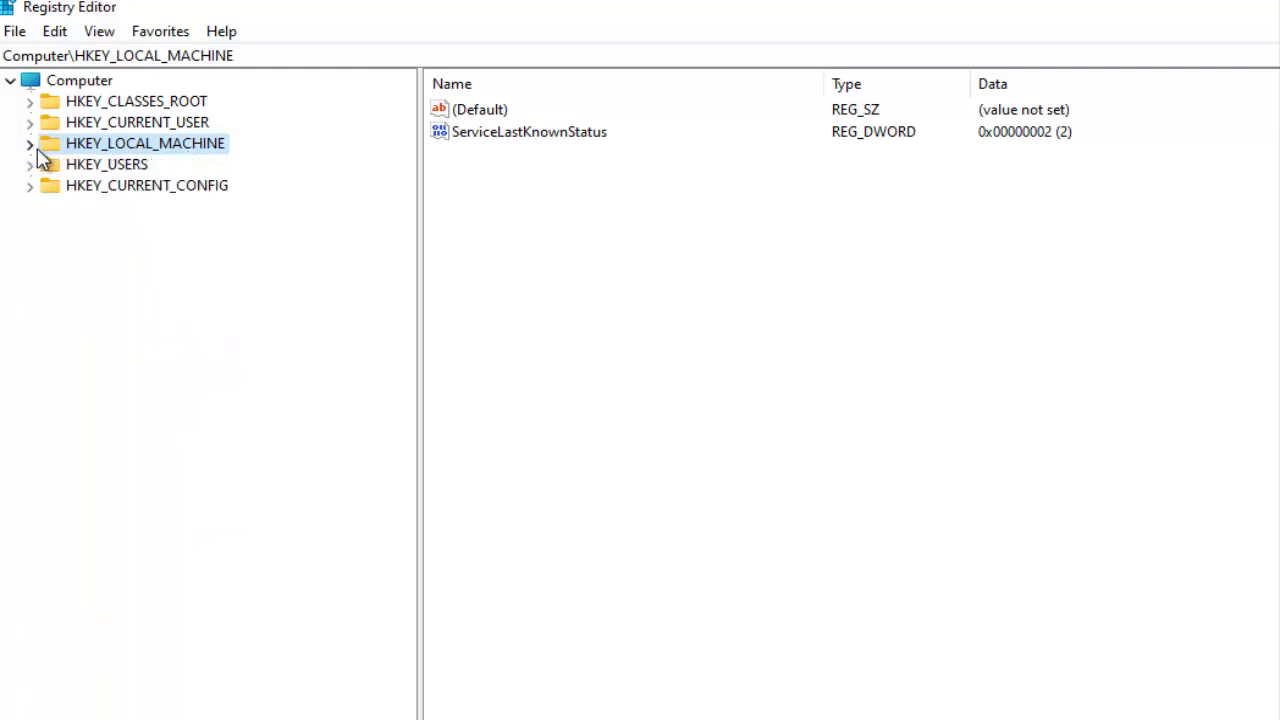
left_click(30, 122)
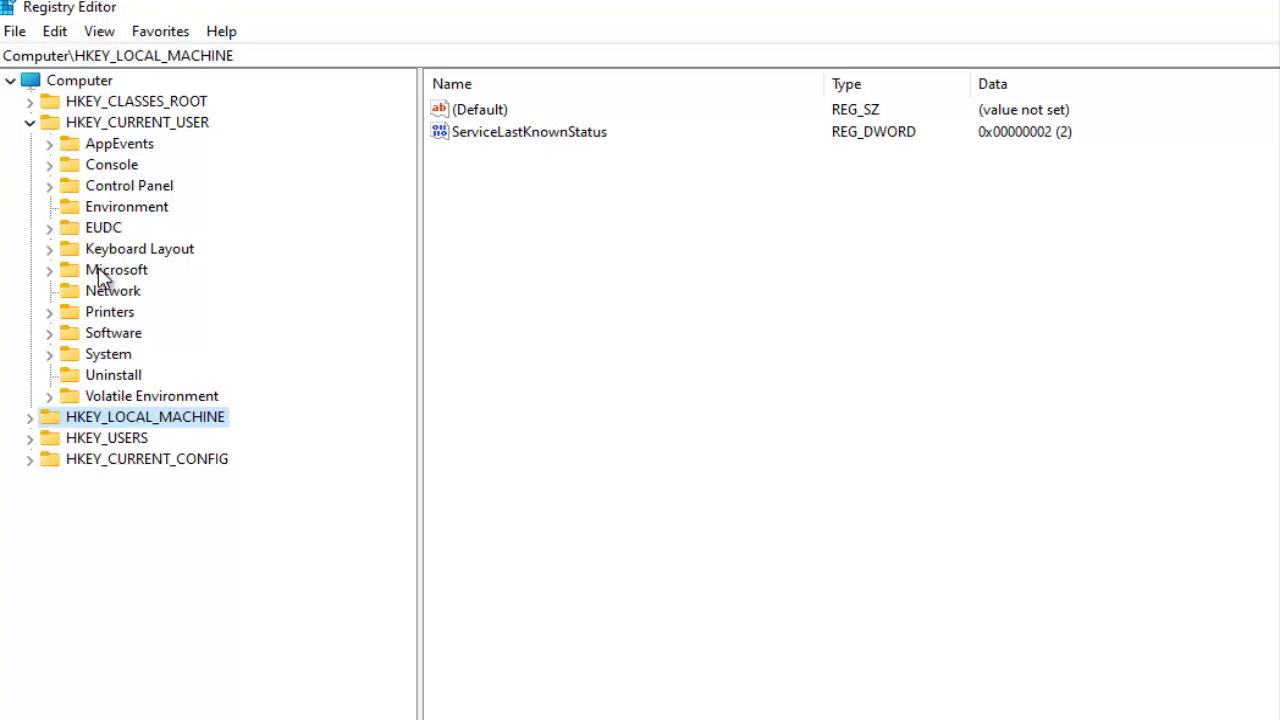
left_click(88, 337)
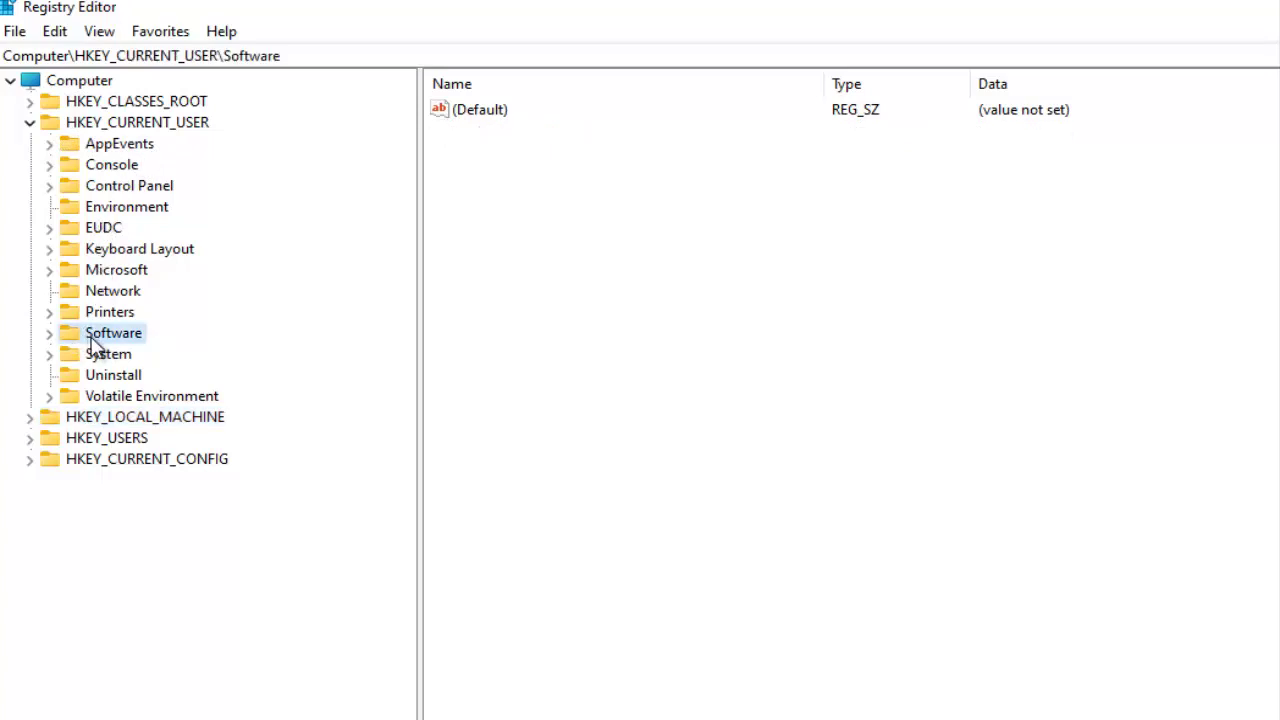
left_click(49, 335)
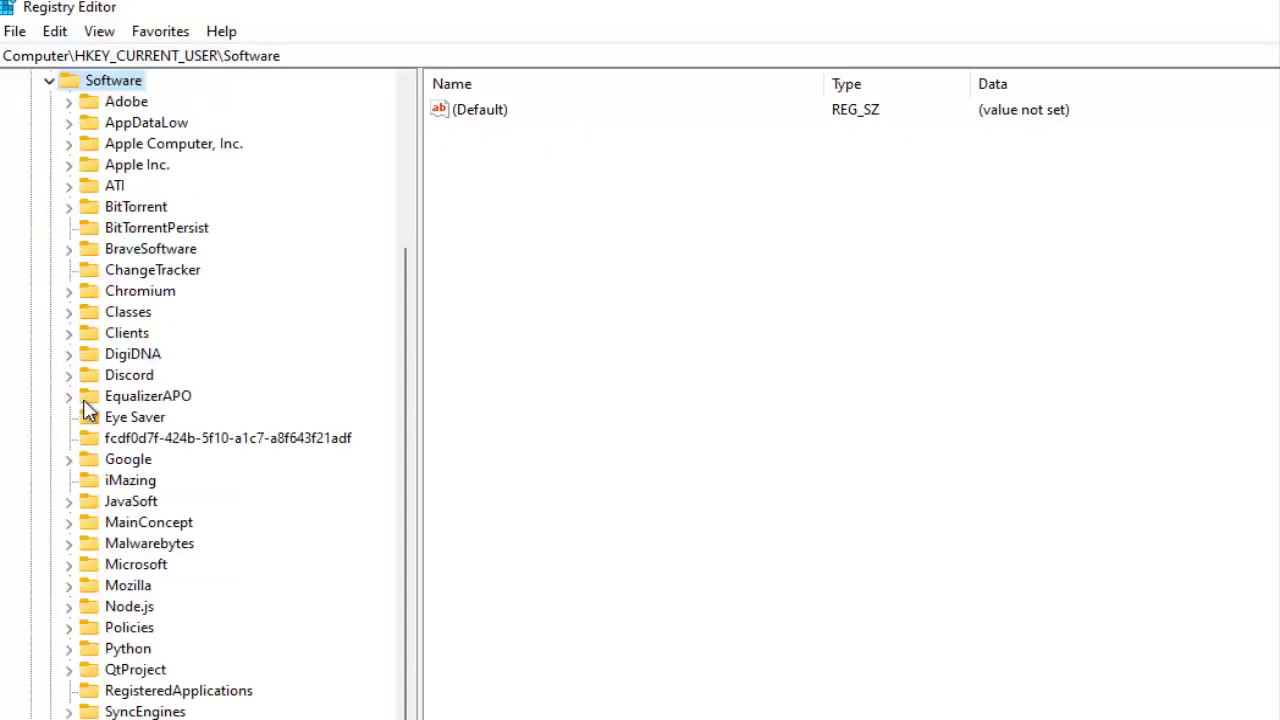
Step: Expand Software\Microsoft and scroll its subkeys down to Windows
left_click(110, 565)
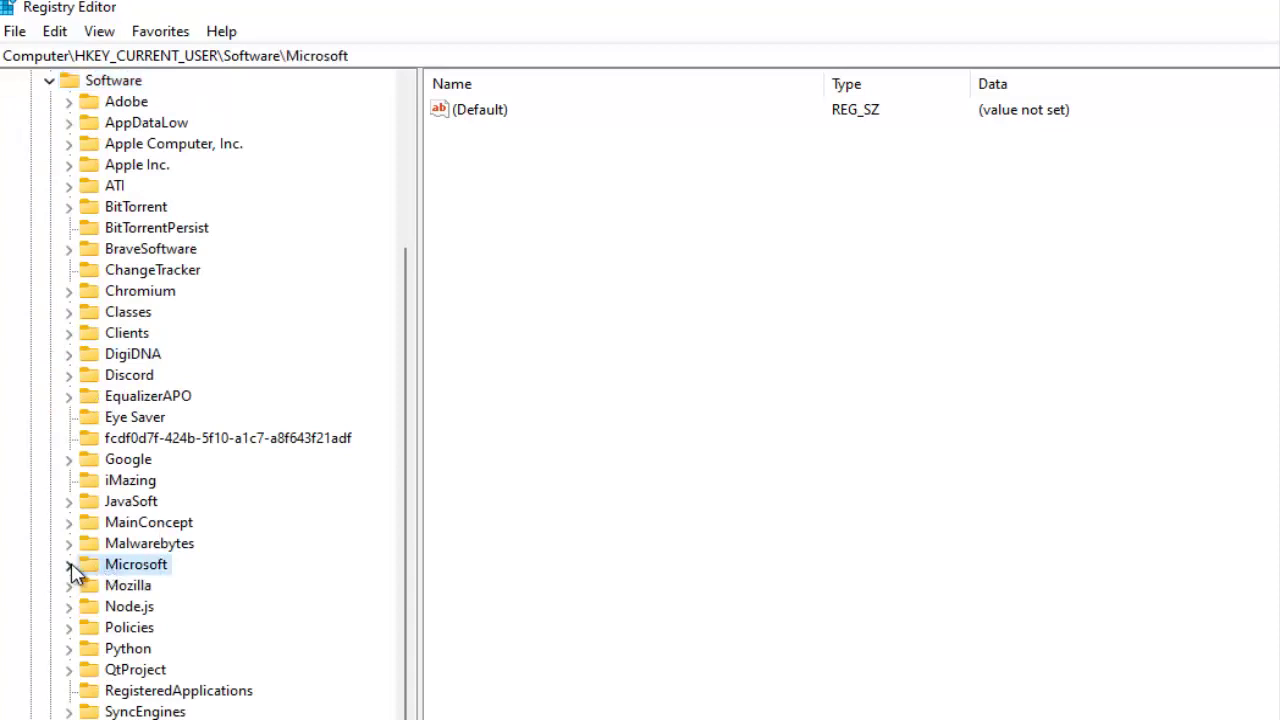
left_click(70, 565)
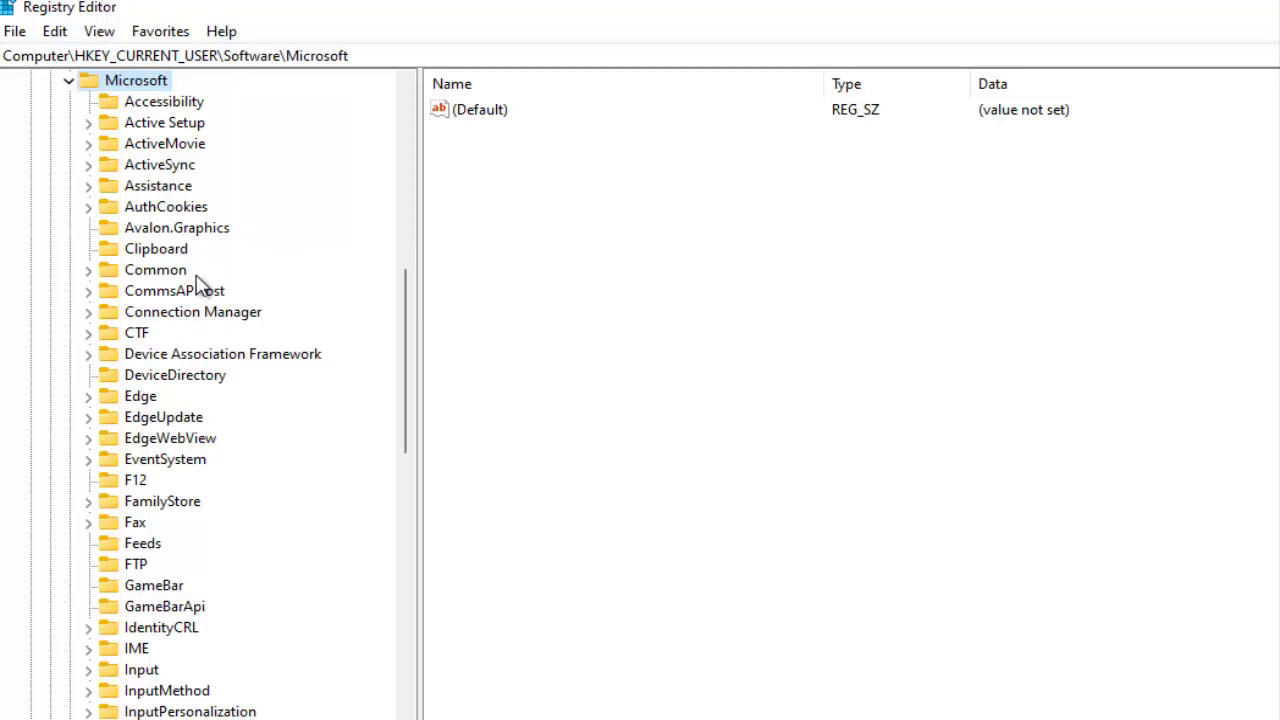
scroll(198, 285, "down", 1)
scroll(198, 285, "down", 2)
scroll(198, 285, "down", 2)
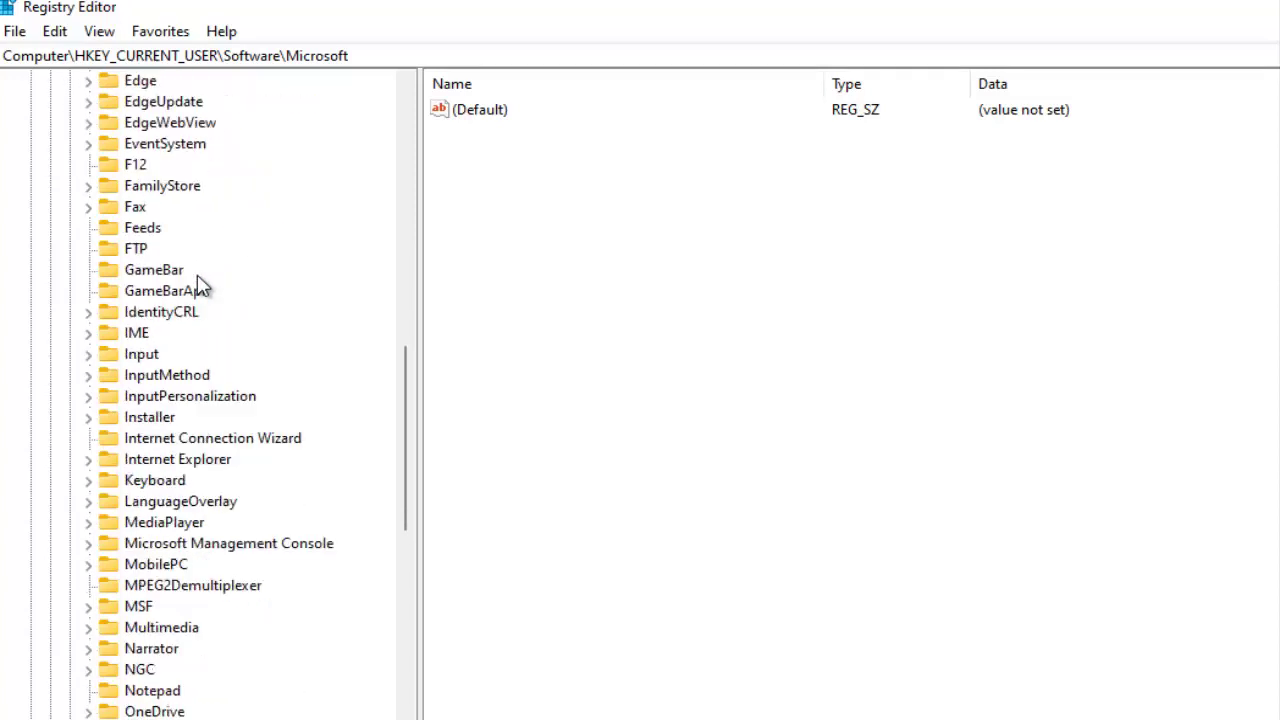
scroll(198, 285, "down", 3)
scroll(198, 285, "down", 9)
scroll(200, 300, "down", 2)
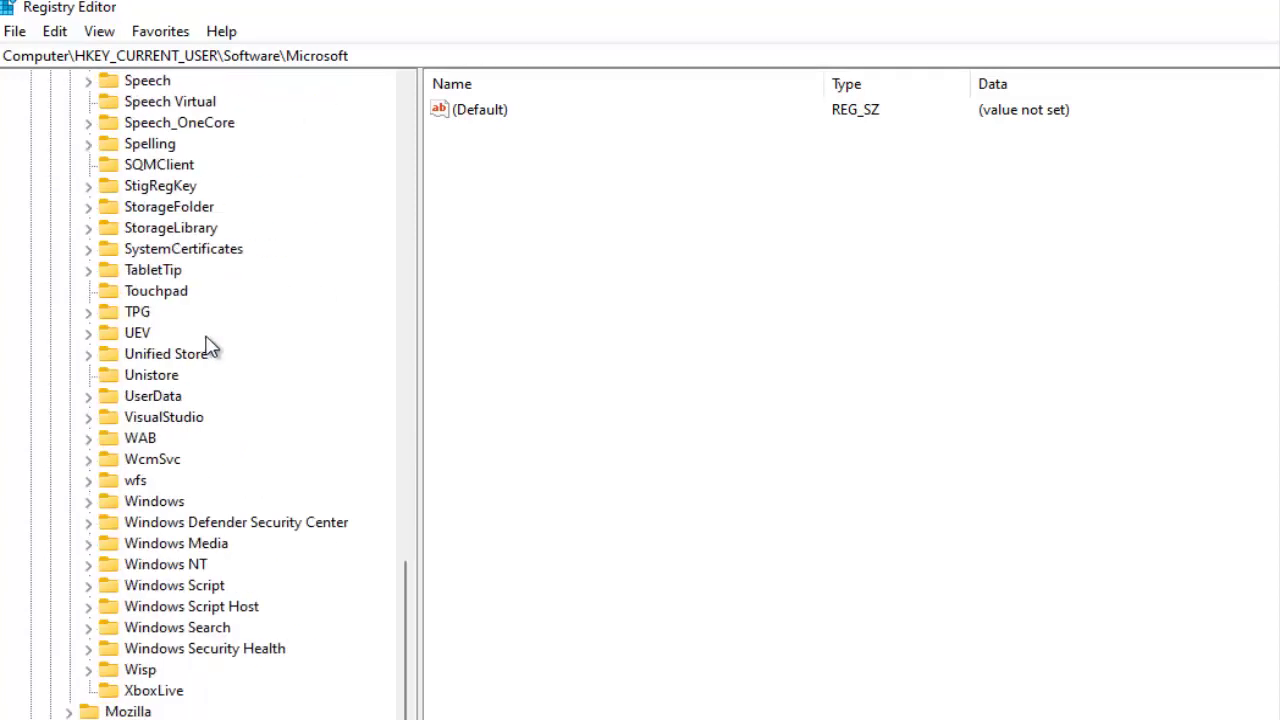
Step: Expand Windows\CurrentVersion and scroll its subkeys to find Explorer
left_click(160, 503)
left_click(88, 501)
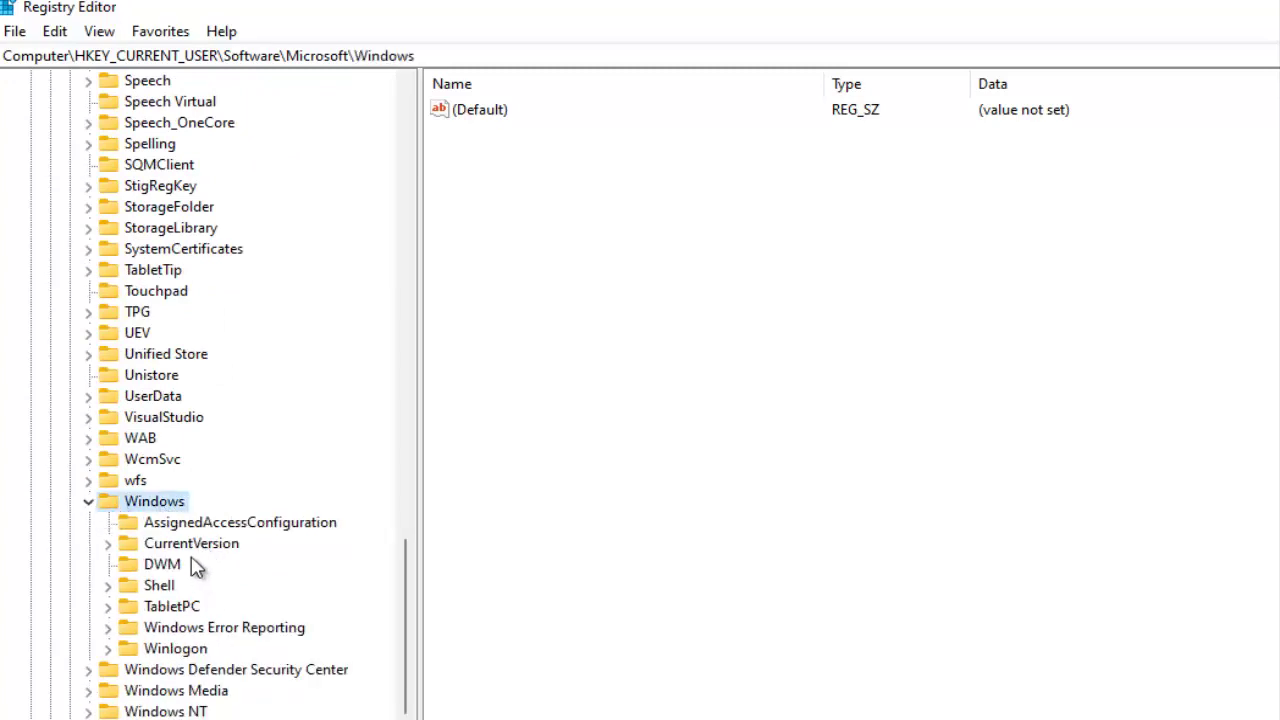
left_click(158, 545)
left_click(107, 545)
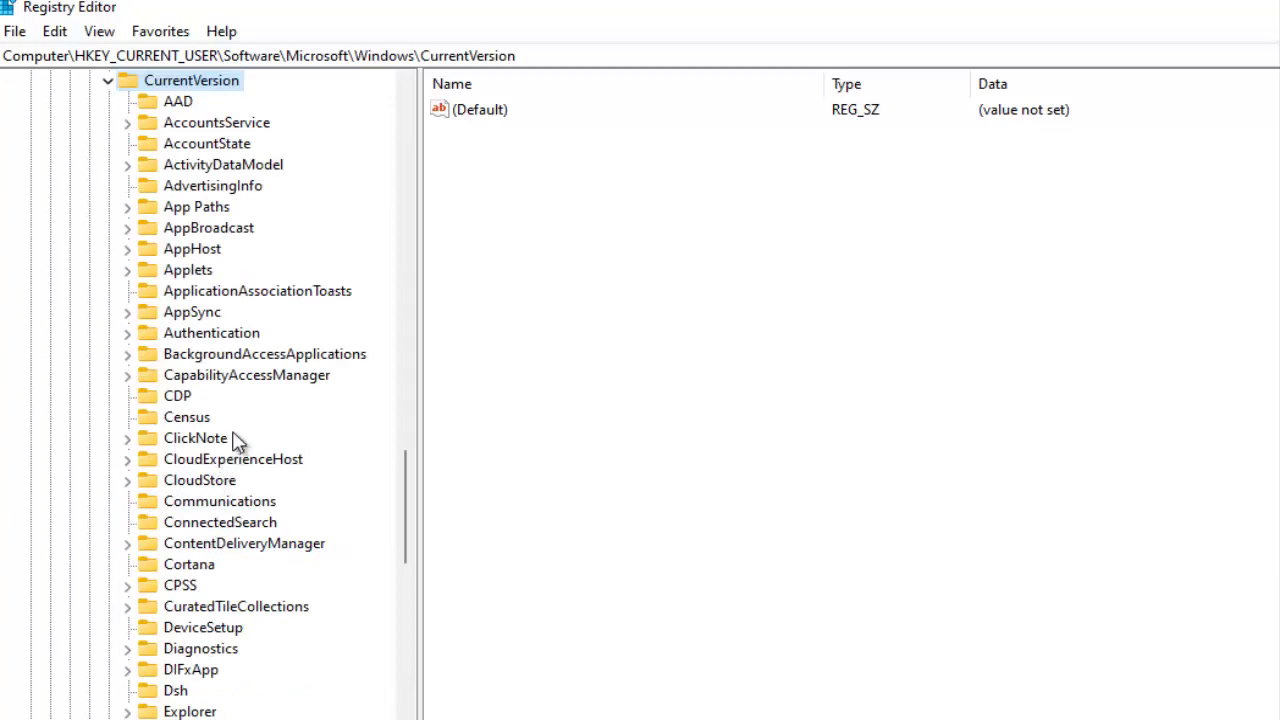
scroll(250, 420, "down", 4)
scroll(256, 414, "down", 2)
scroll(258, 412, "down", 3)
scroll(263, 408, "down", 3)
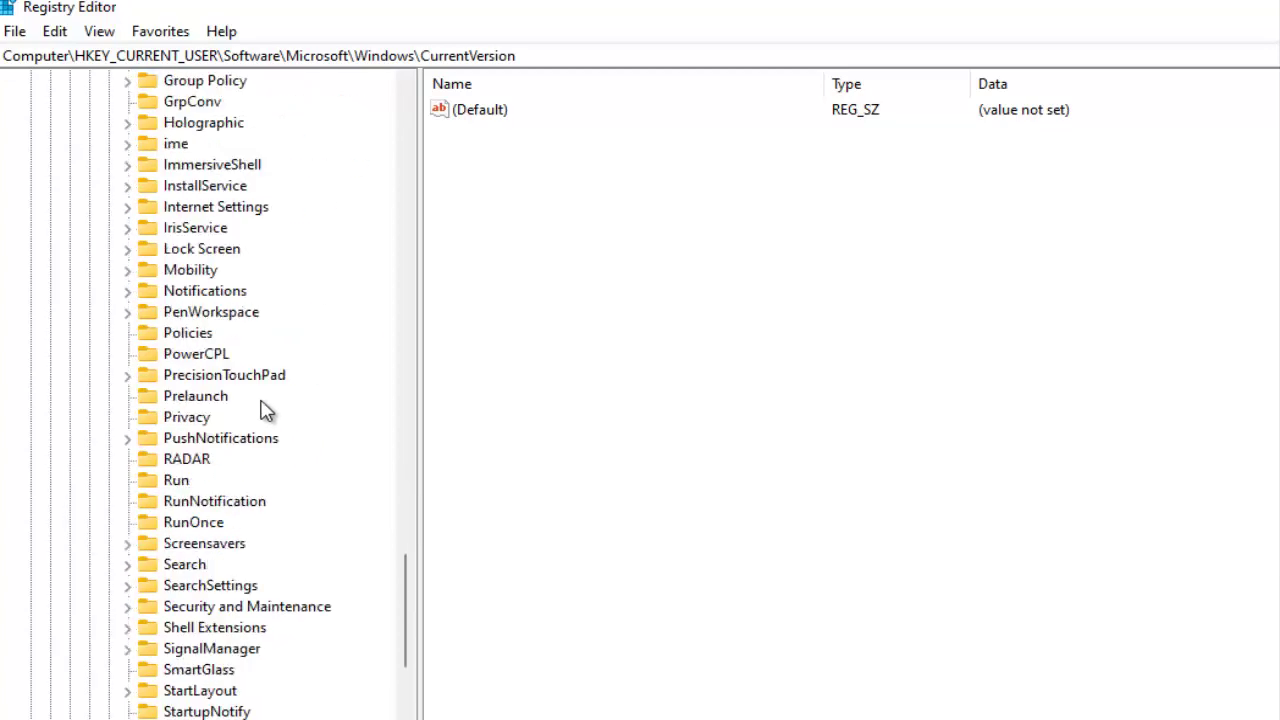
scroll(264, 410, "down", 2)
scroll(265, 411, "down", 2)
scroll(266, 409, "down", 2)
scroll(268, 410, "up", 10)
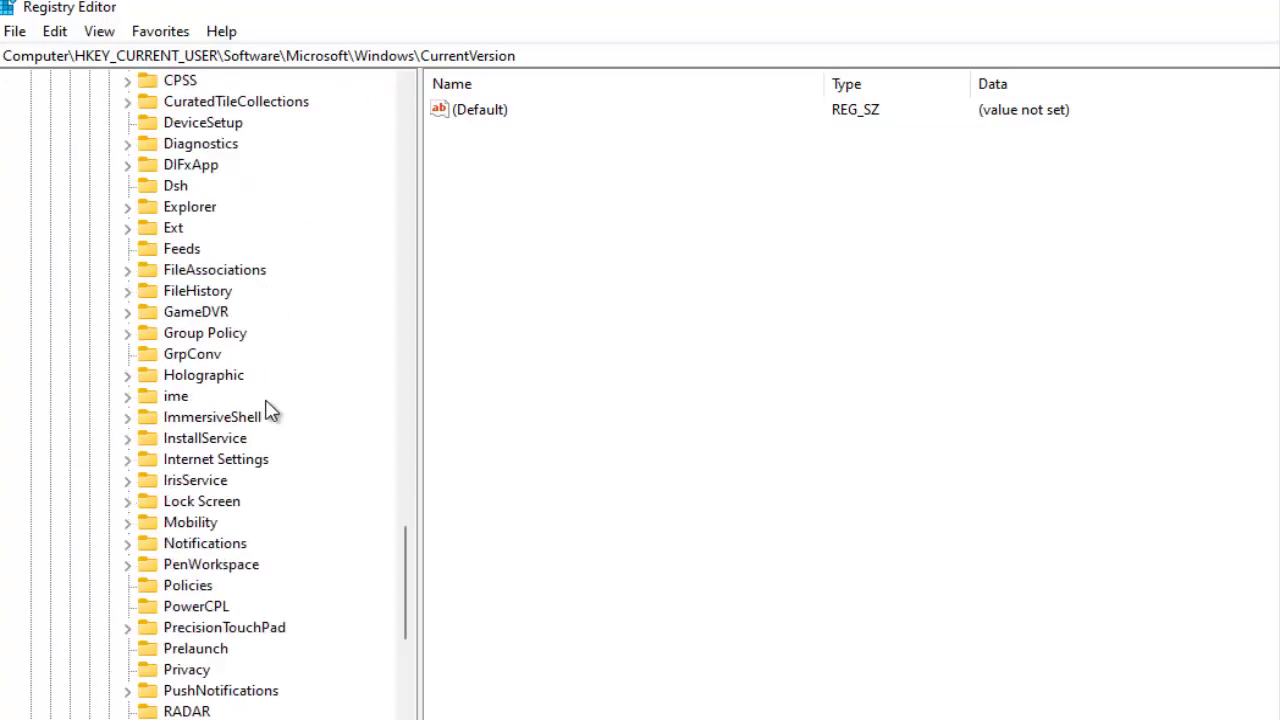
scroll(268, 410, "up", 1)
scroll(268, 409, "up", 1)
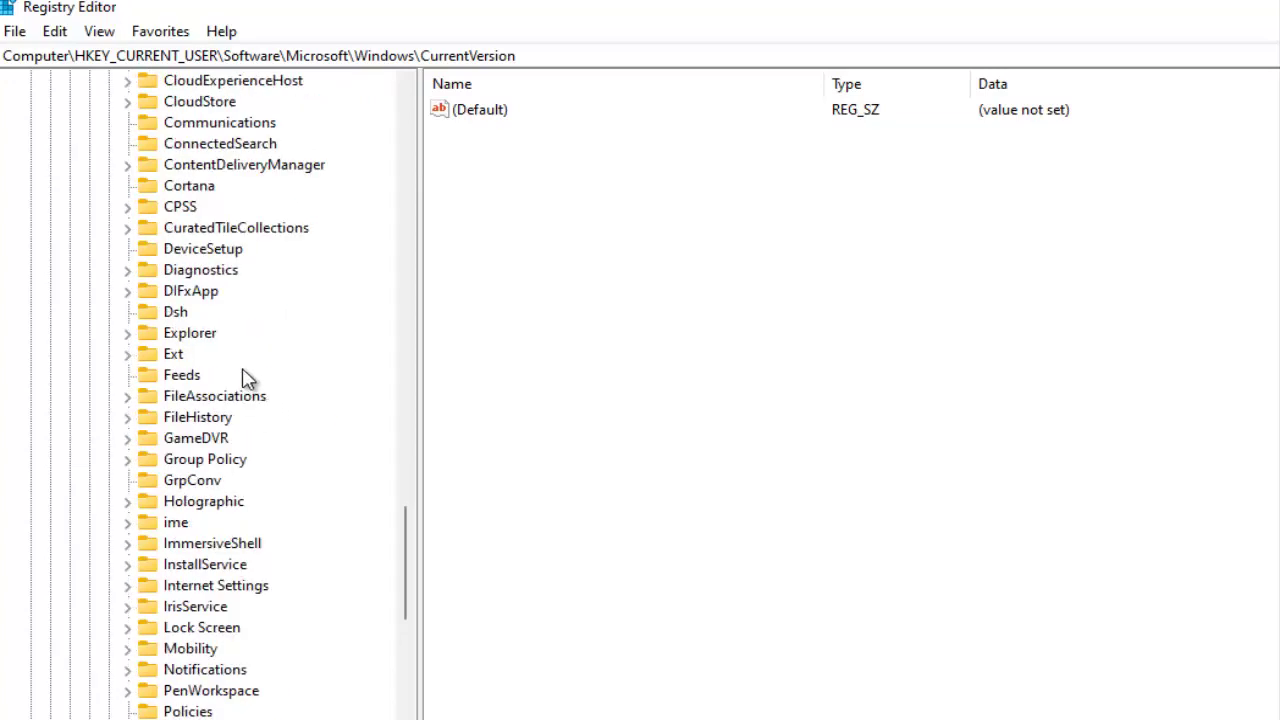
Step: Open and expand Explorer, then scroll to locate User Shell Folders
left_click(210, 340)
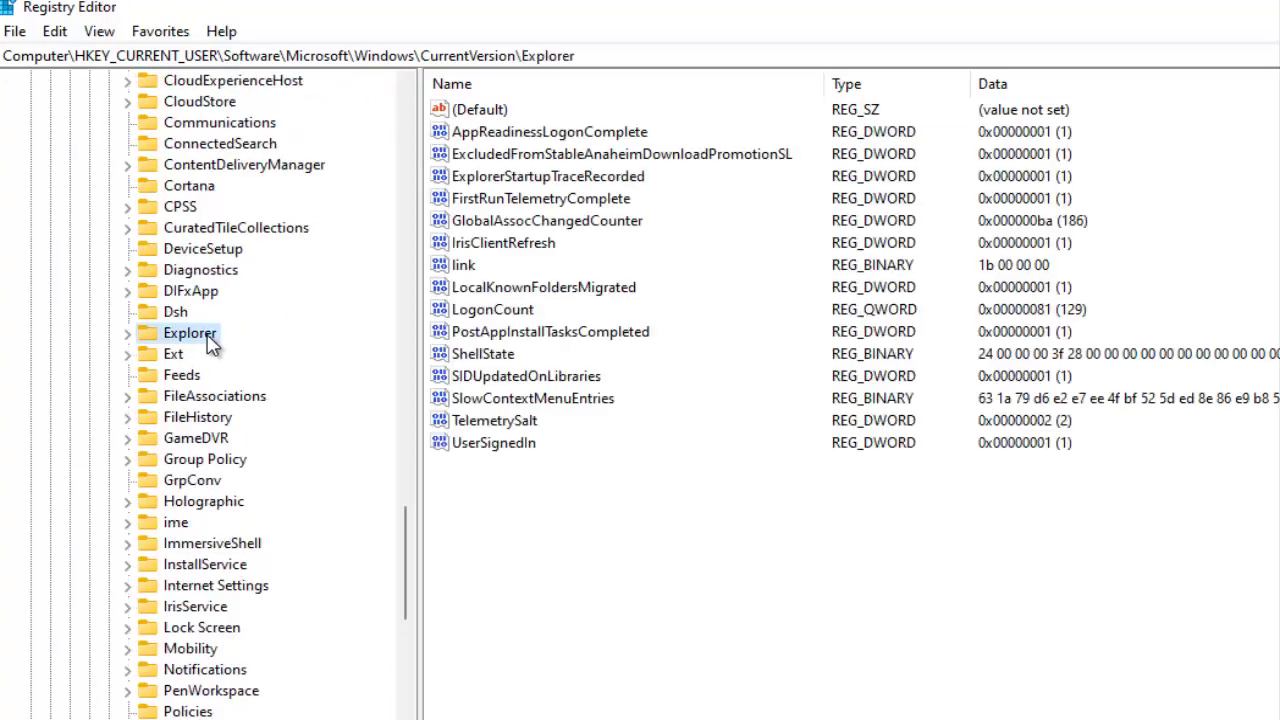
left_click(128, 334)
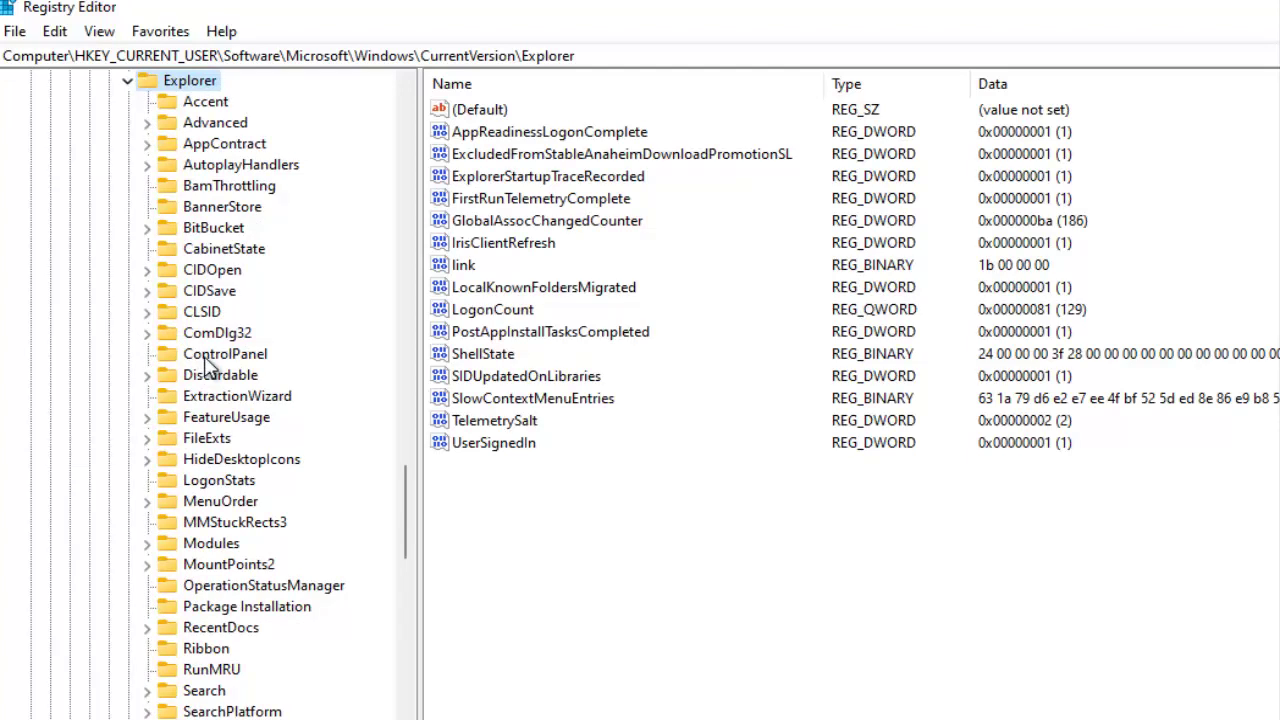
scroll(218, 382, "down", 4)
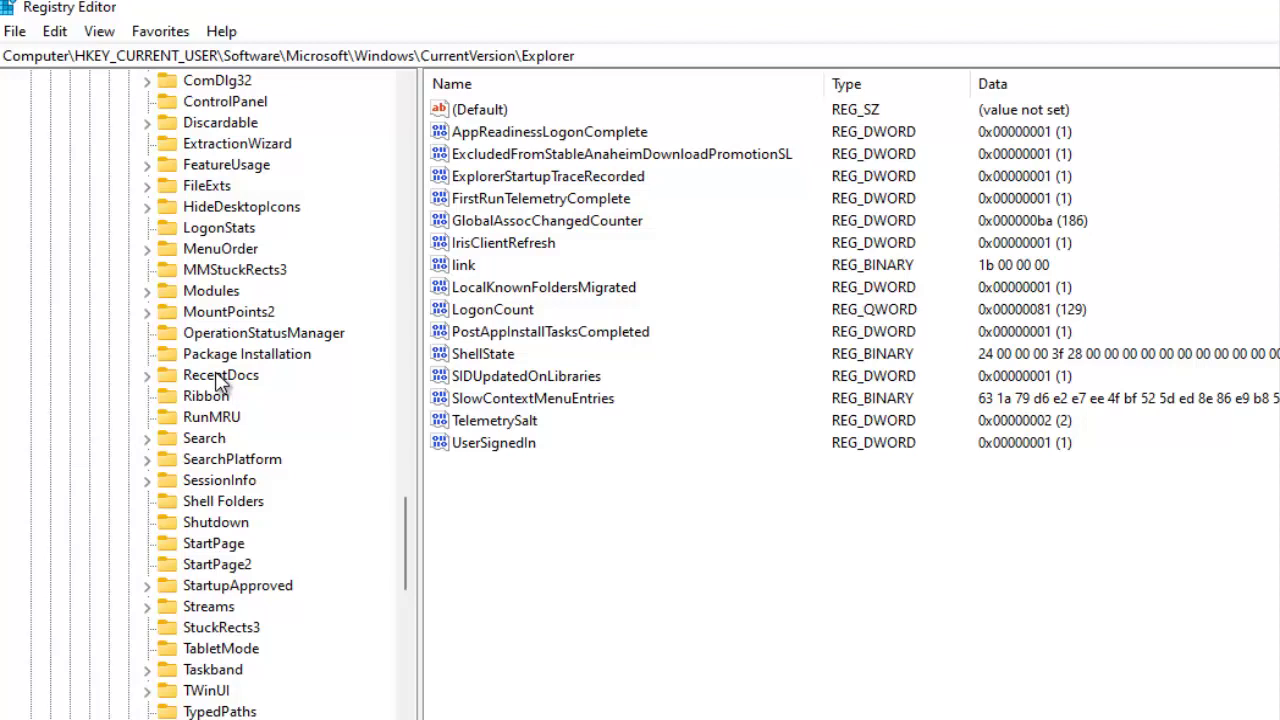
scroll(220, 382, "up", 2)
scroll(222, 382, "up", 2)
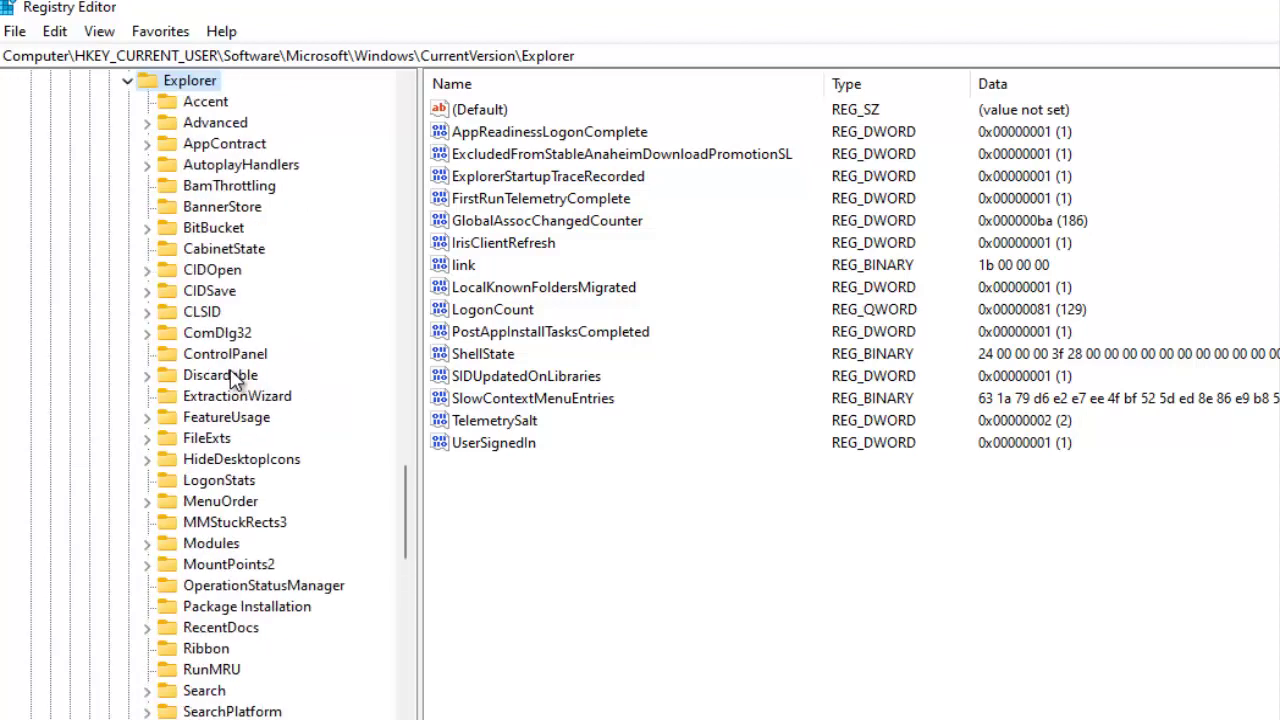
scroll(278, 360, "down", 6)
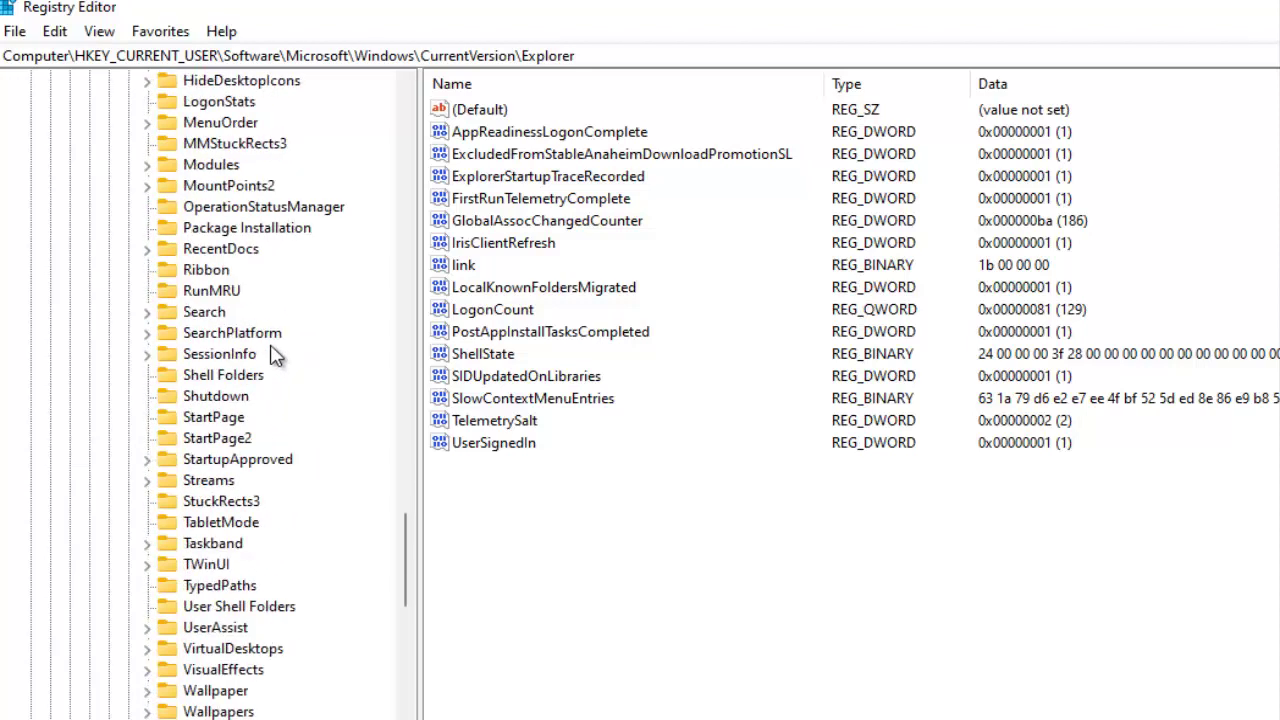
Step: Select User Shell Folders under Explorer to list AppData, Desktop, Personal and other paths
left_click(226, 610)
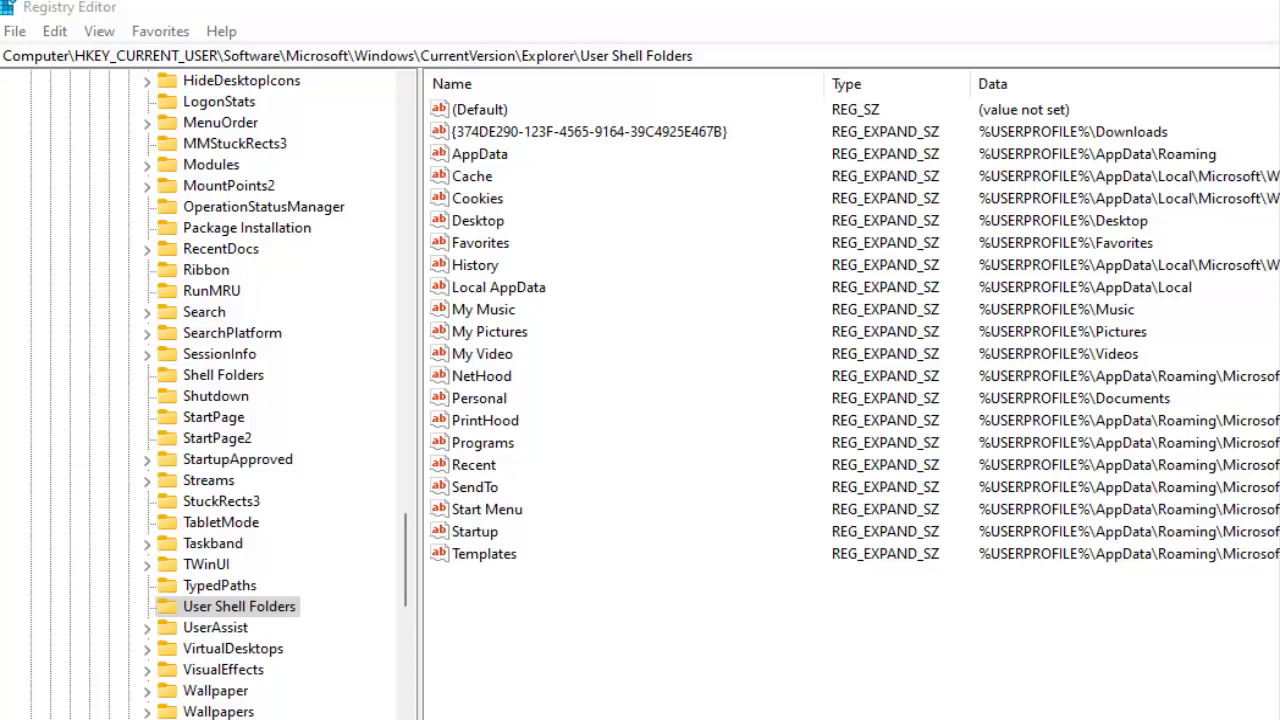
Step: Switch to the Notepad folder list and check the %USERPROFILE%\Desktop path
key("alt+Tab")
left_click_drag(511, 474, 398, 418)
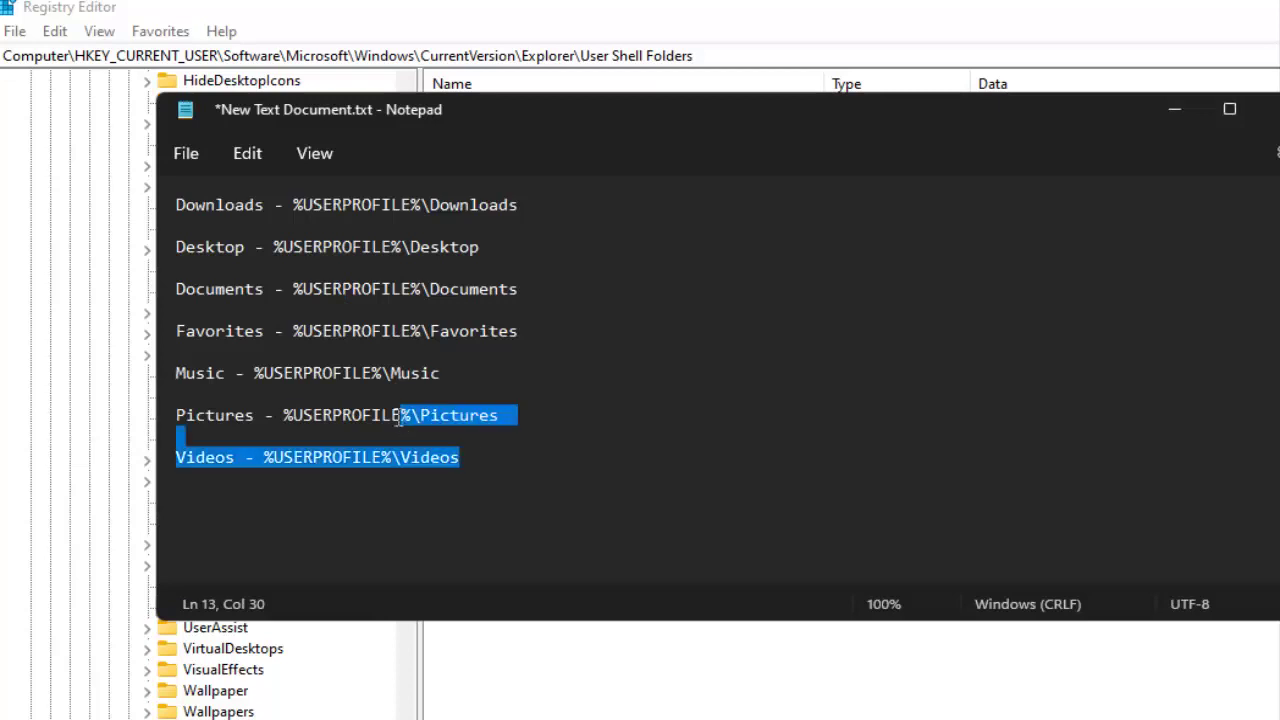
left_click(177, 225)
key("shift+Up")
left_click(372, 331)
left_click_drag(176, 457, 459, 457)
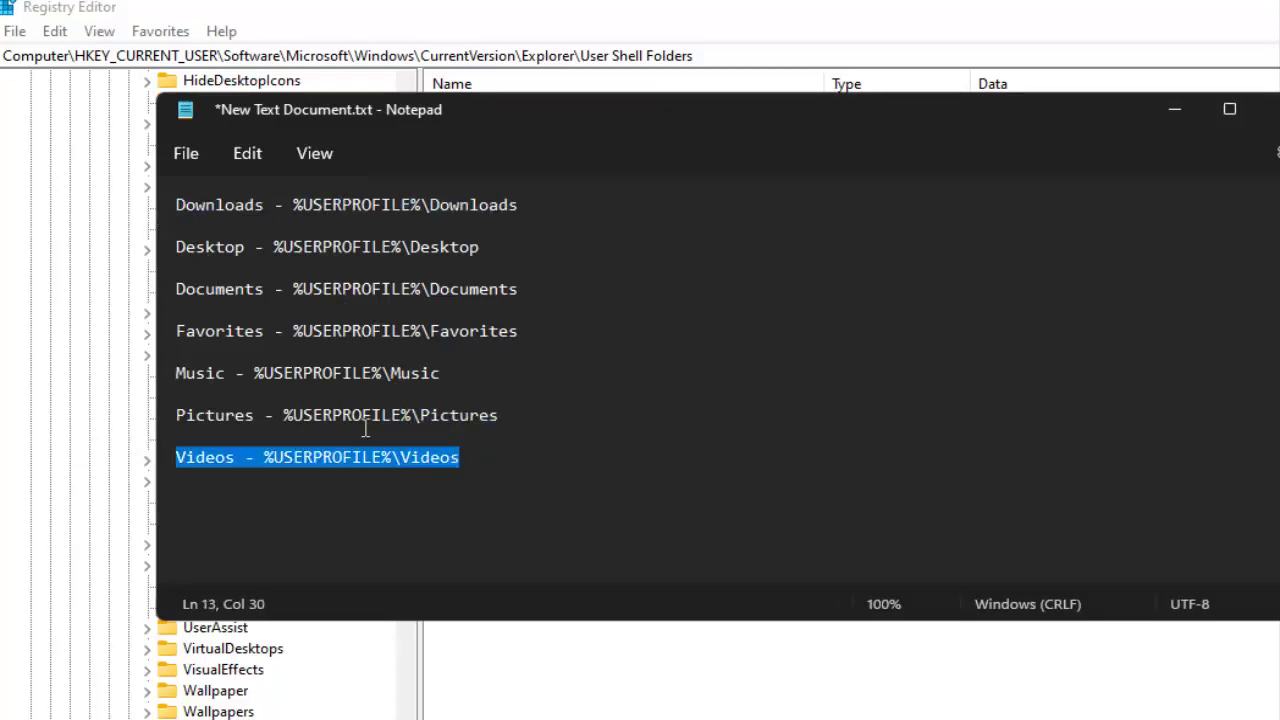
key("ctrl+a")
left_click(177, 204)
left_click(204, 289, "shift")
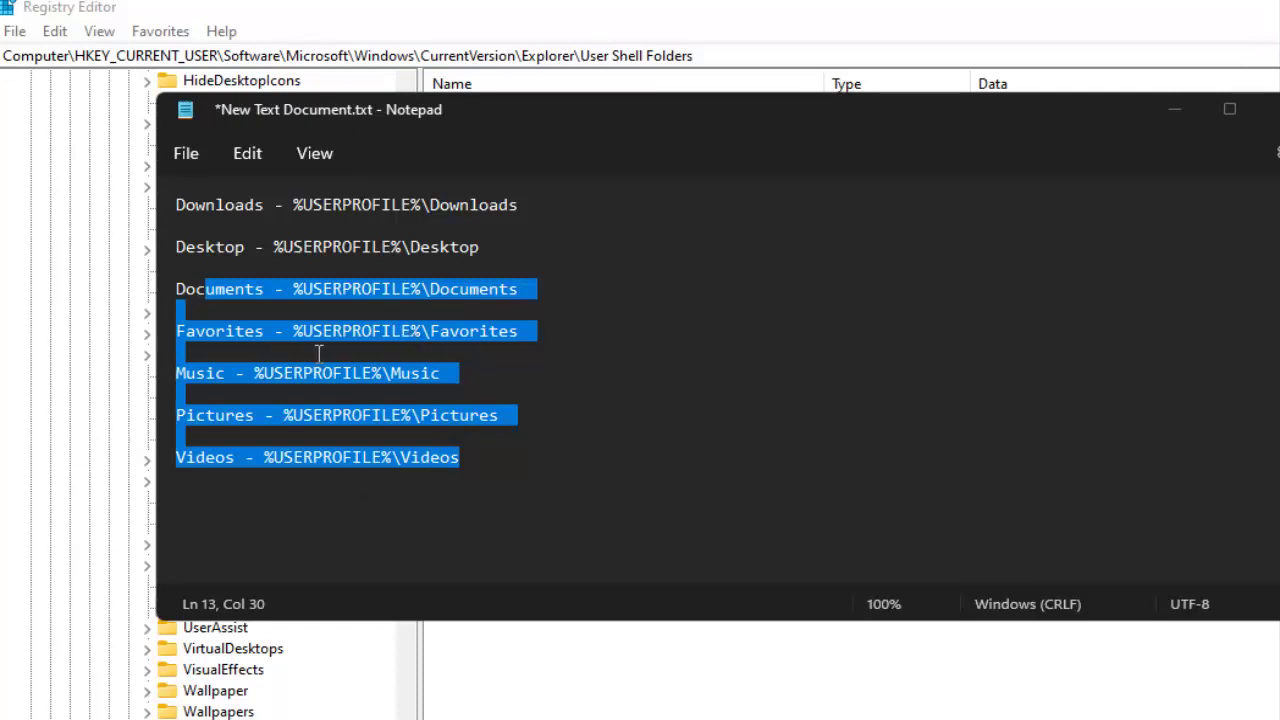
left_click(275, 262)
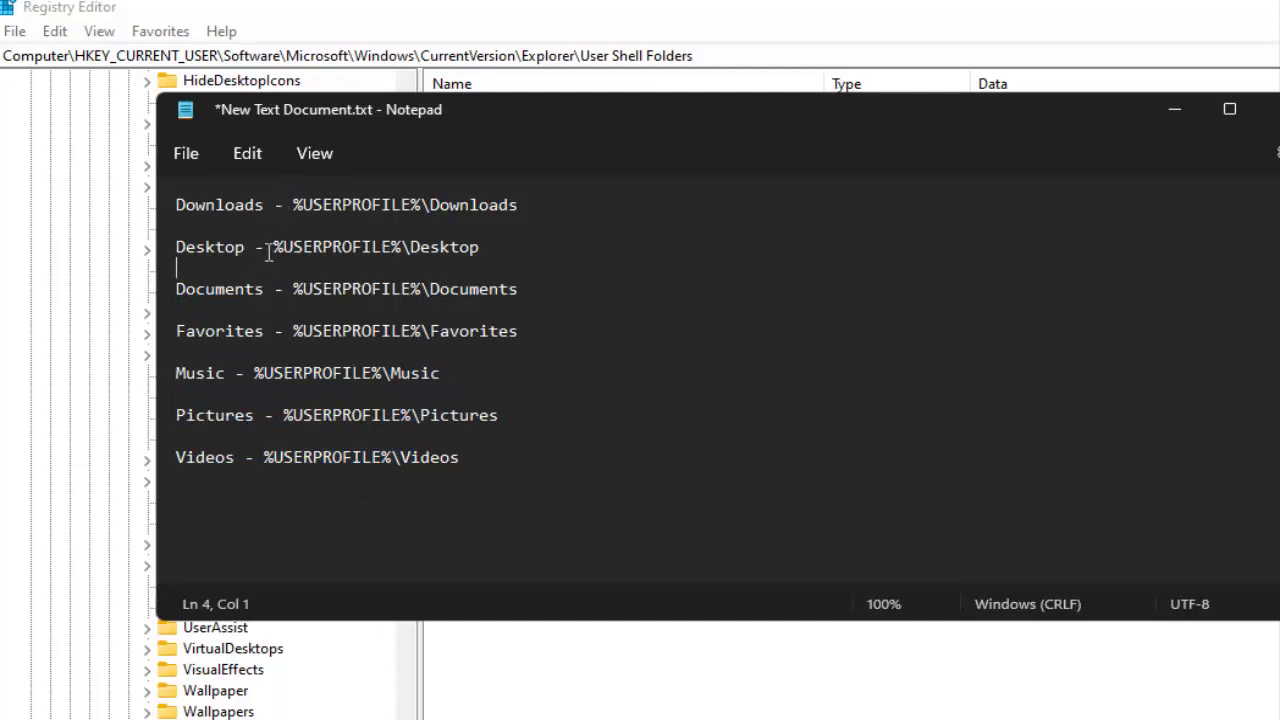
left_click_drag(273, 246, 480, 246)
left_click(212, 310)
Step: Copy %USERPROFILE%\Downloads from the Downloads line and minimize Notepad
left_click(177, 204)
left_click_drag(293, 204, 391, 204)
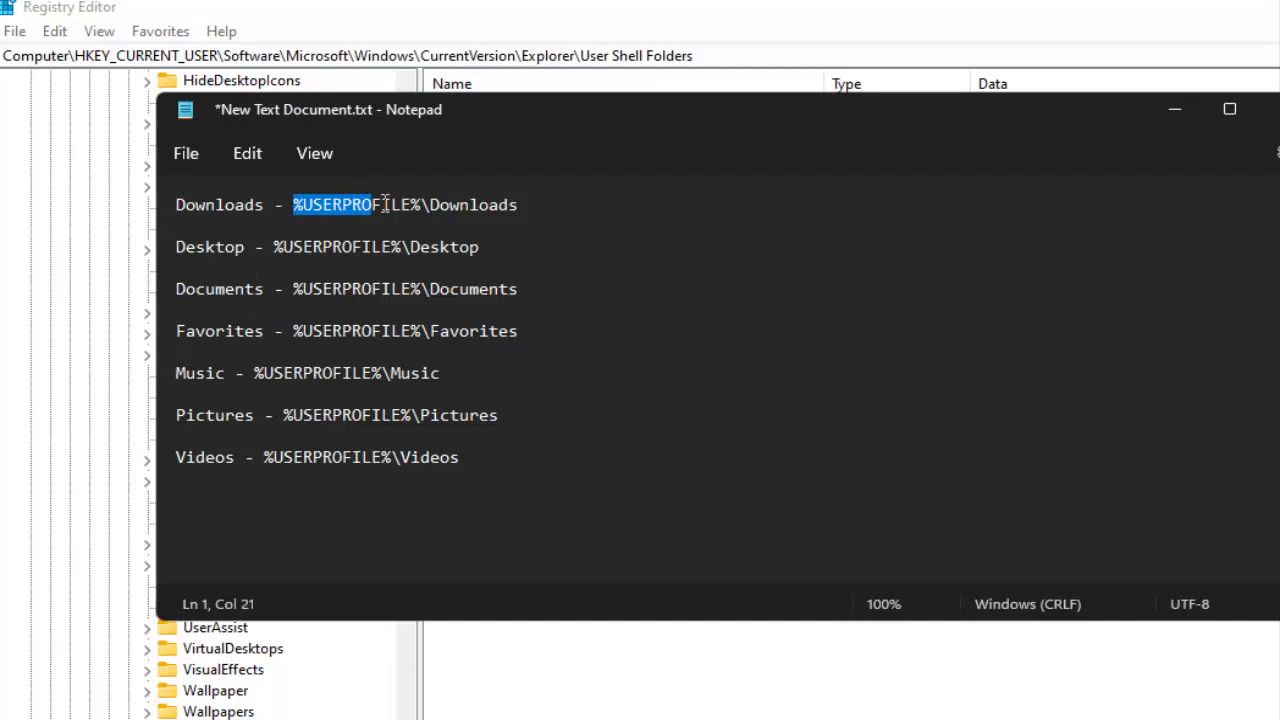
double_click(466, 204)
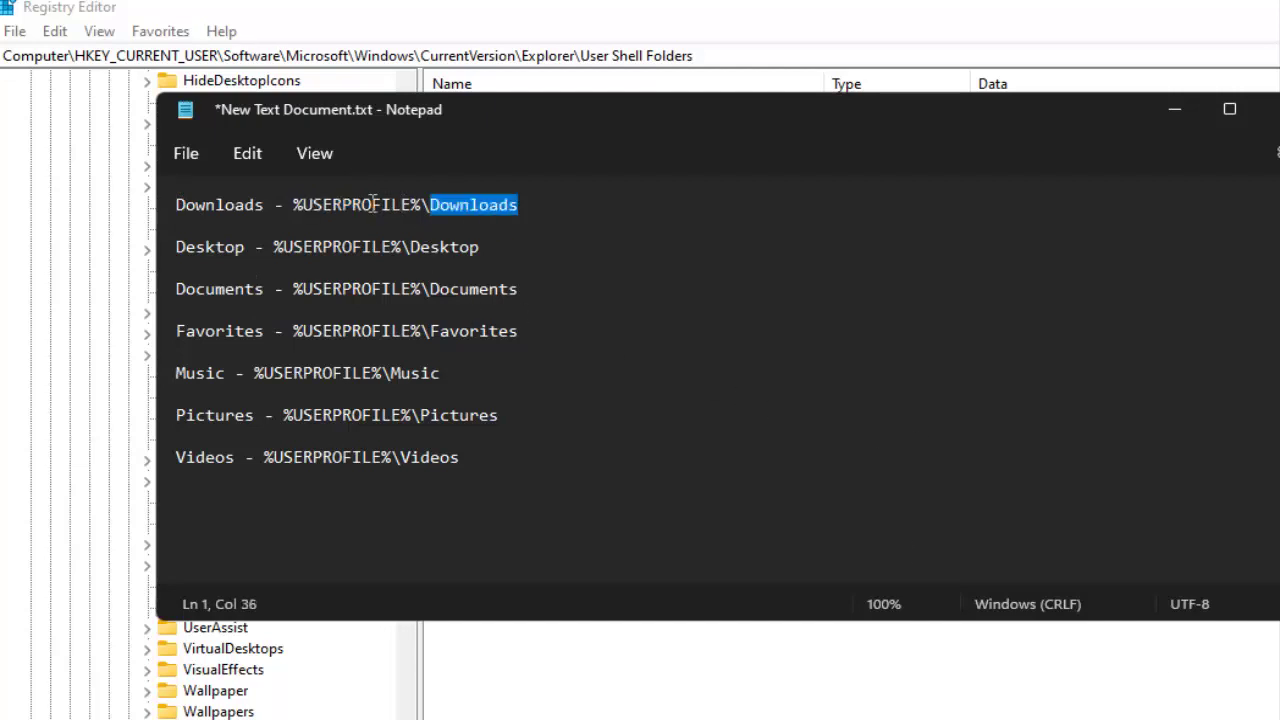
left_click(333, 204)
mouse_move(293, 204)
left_mouse_down()
mouse_move(519, 204)
mouse_move(295, 206)
left_mouse_up()
right_click(300, 210)
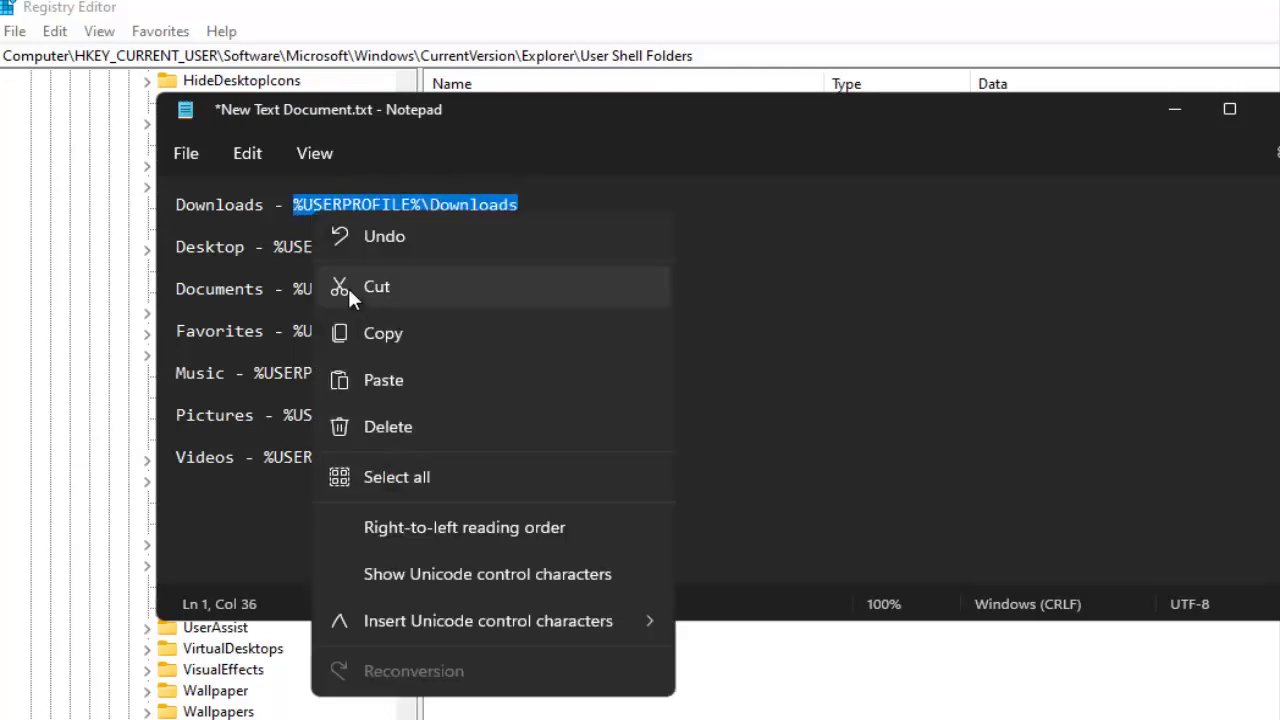
left_click(363, 333)
left_click(1175, 109)
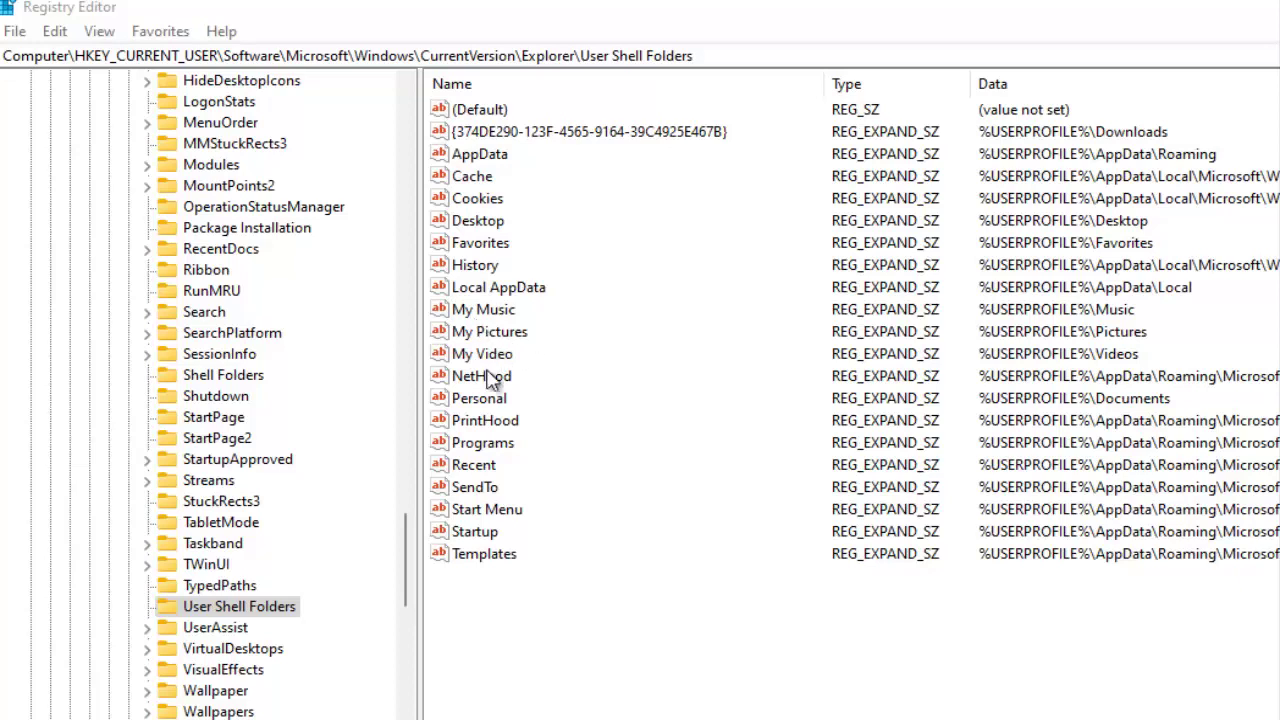
Step: Glance at the Programs value, then create a DWORD (32-bit) value named Download
double_click(492, 452)
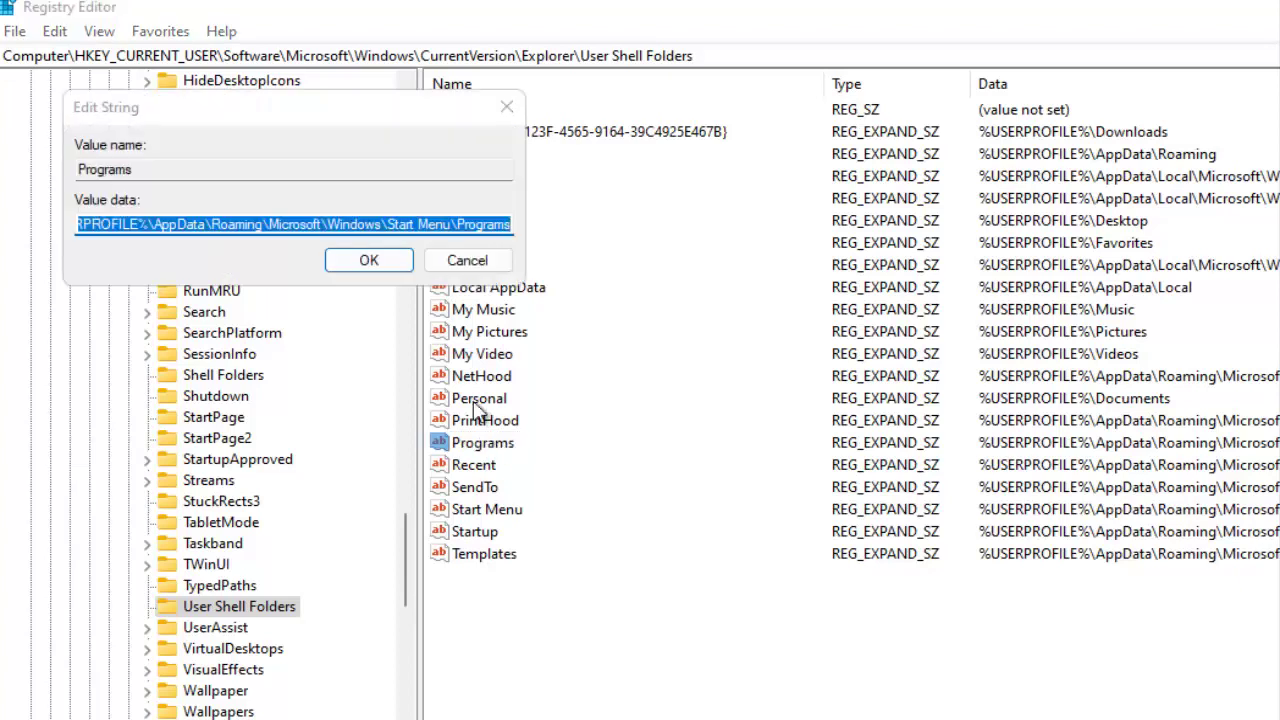
left_click(507, 106)
right_click(560, 613)
mouse_move(615, 617)
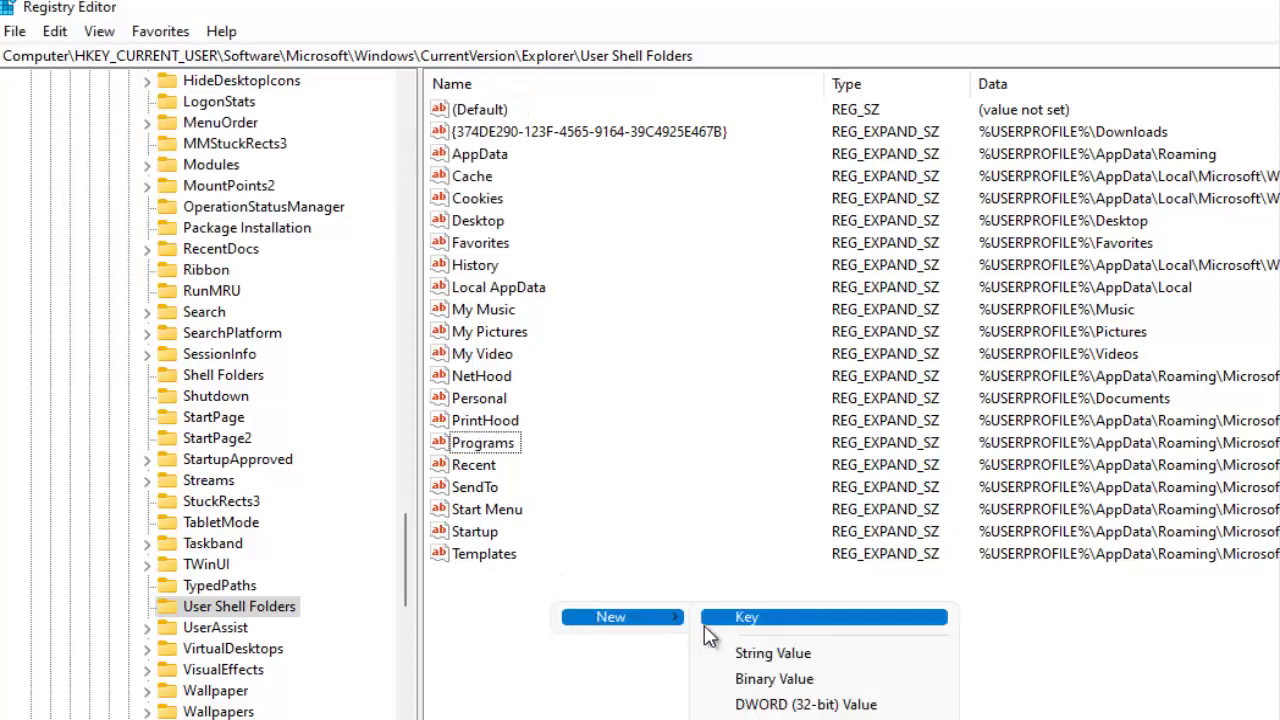
left_click(795, 706)
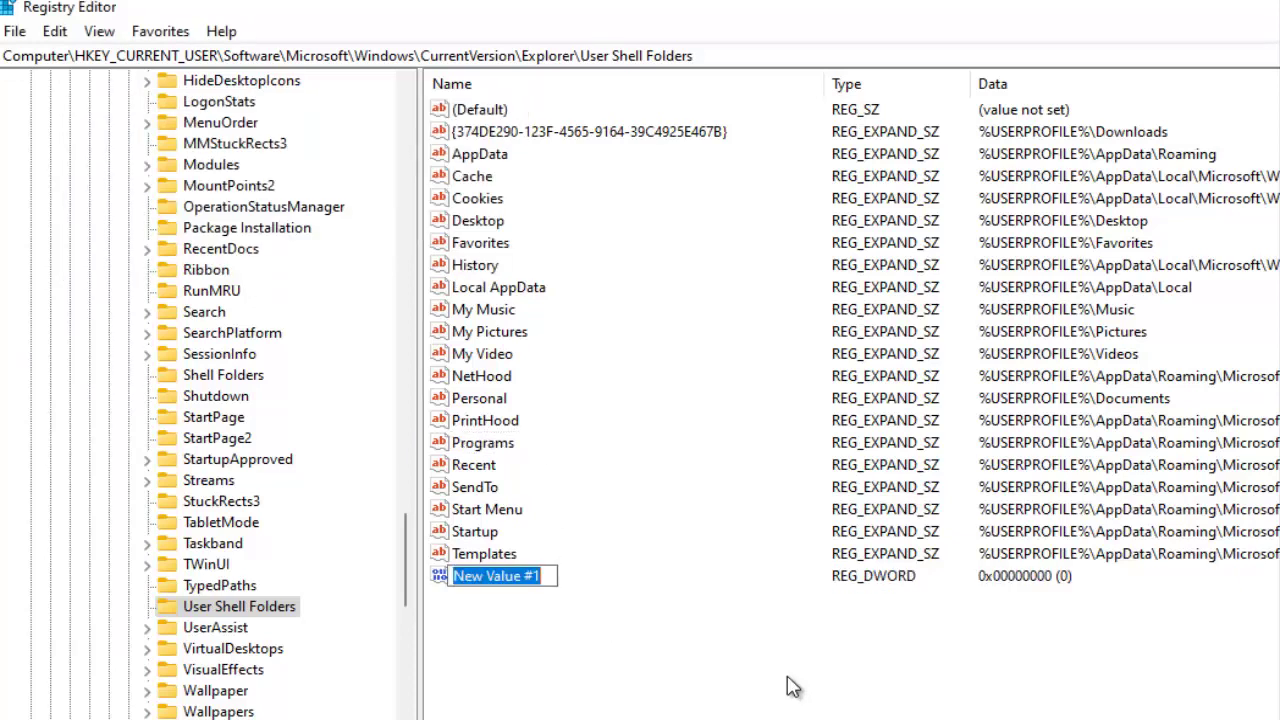
type("Down")
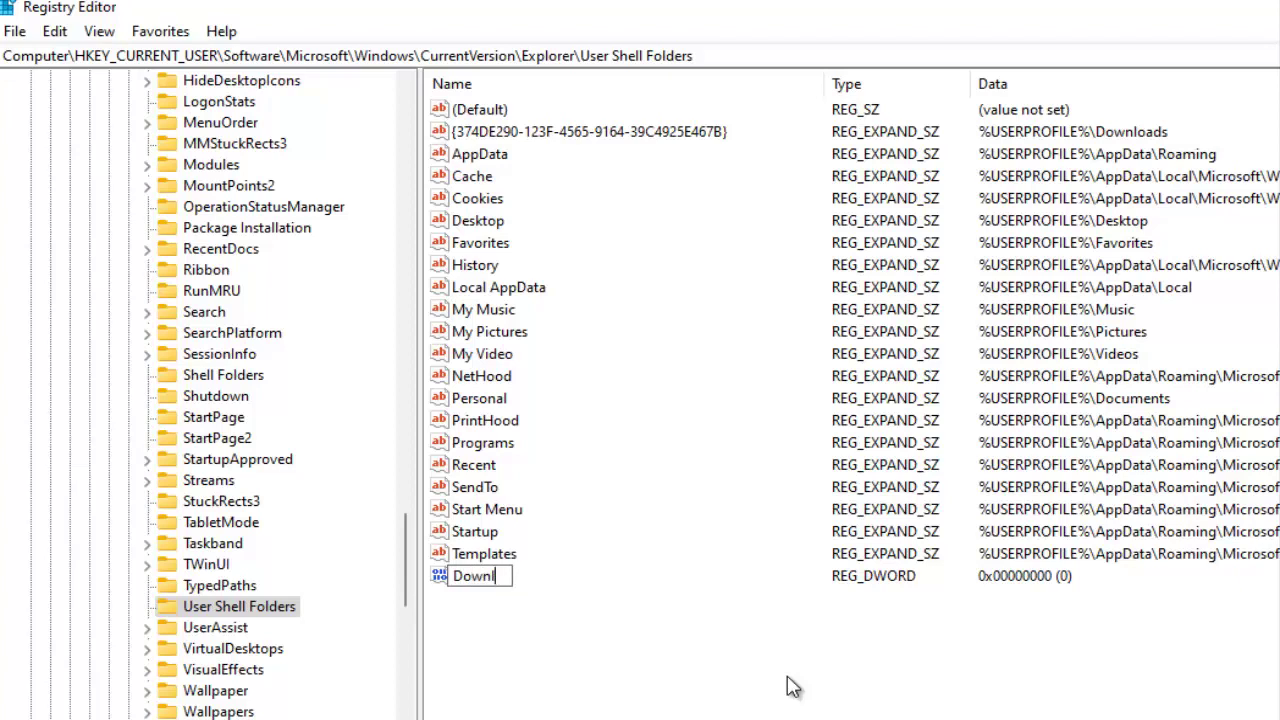
type("load")
key("Return")
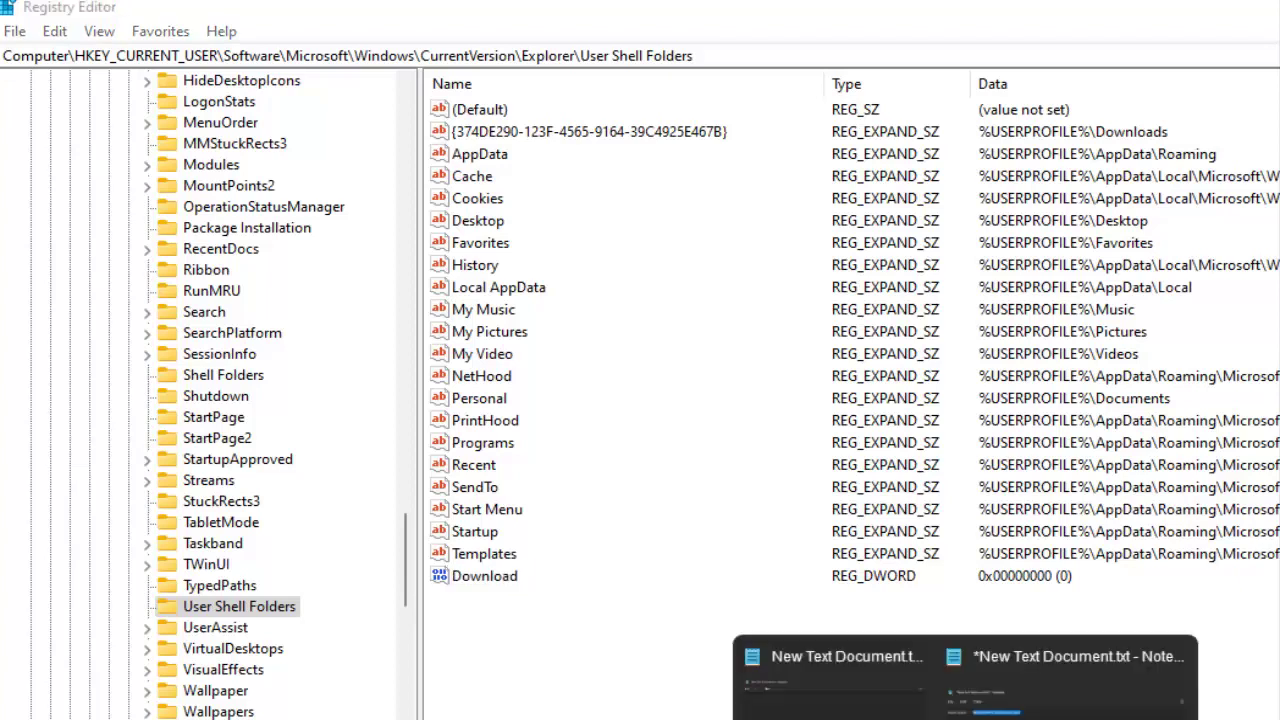
Step: Rename the Download value to Downloads
left_click(1065, 690)
key("alt+Tab")
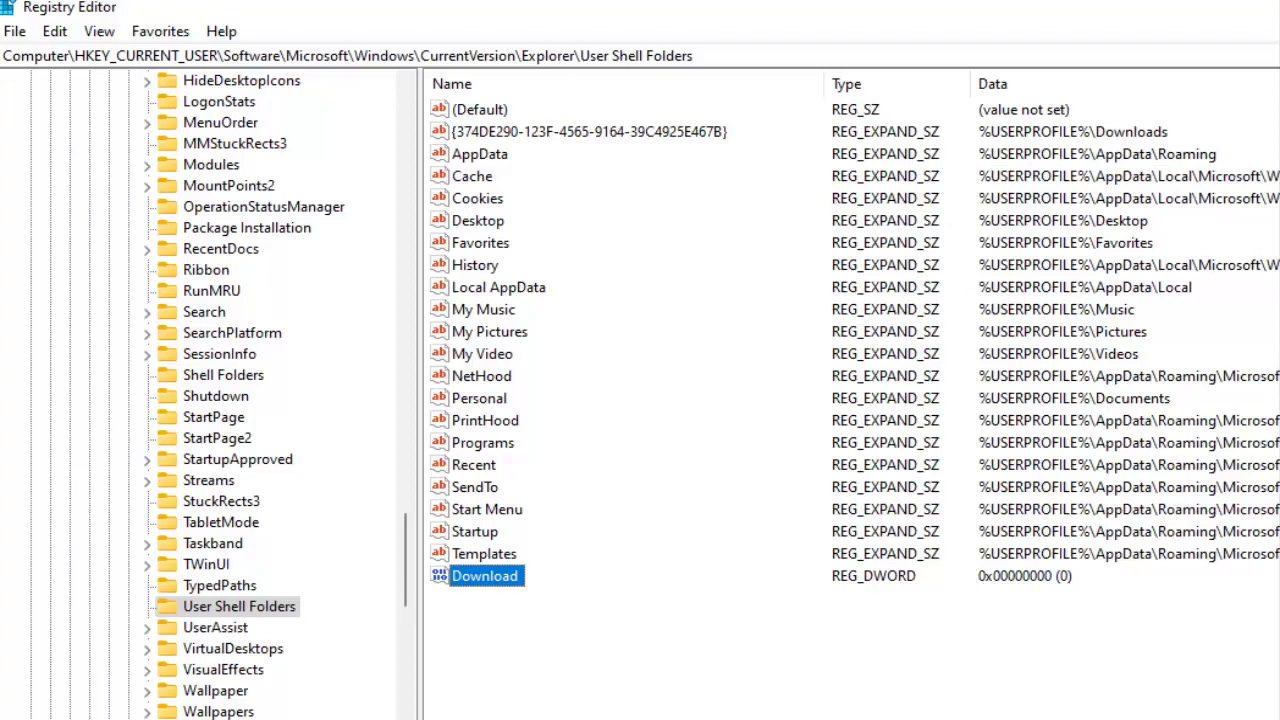
right_click(514, 581)
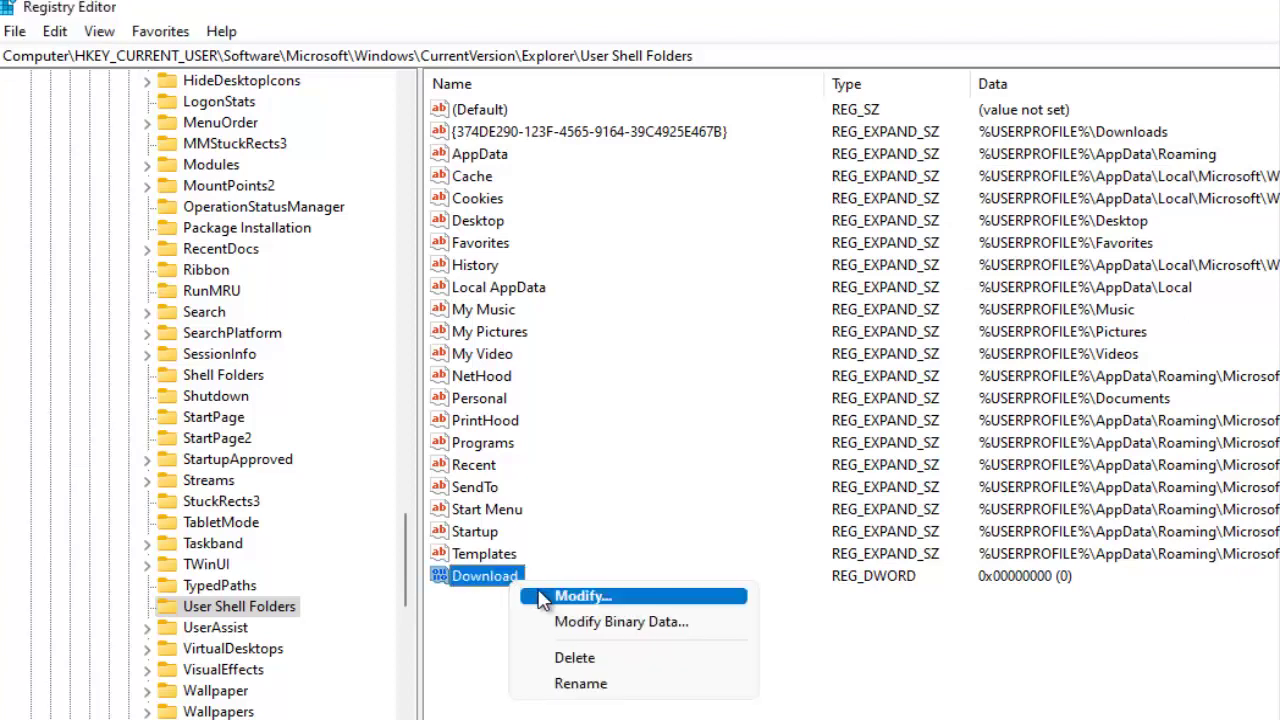
left_click(580, 683)
key("Escape")
right_click(519, 583)
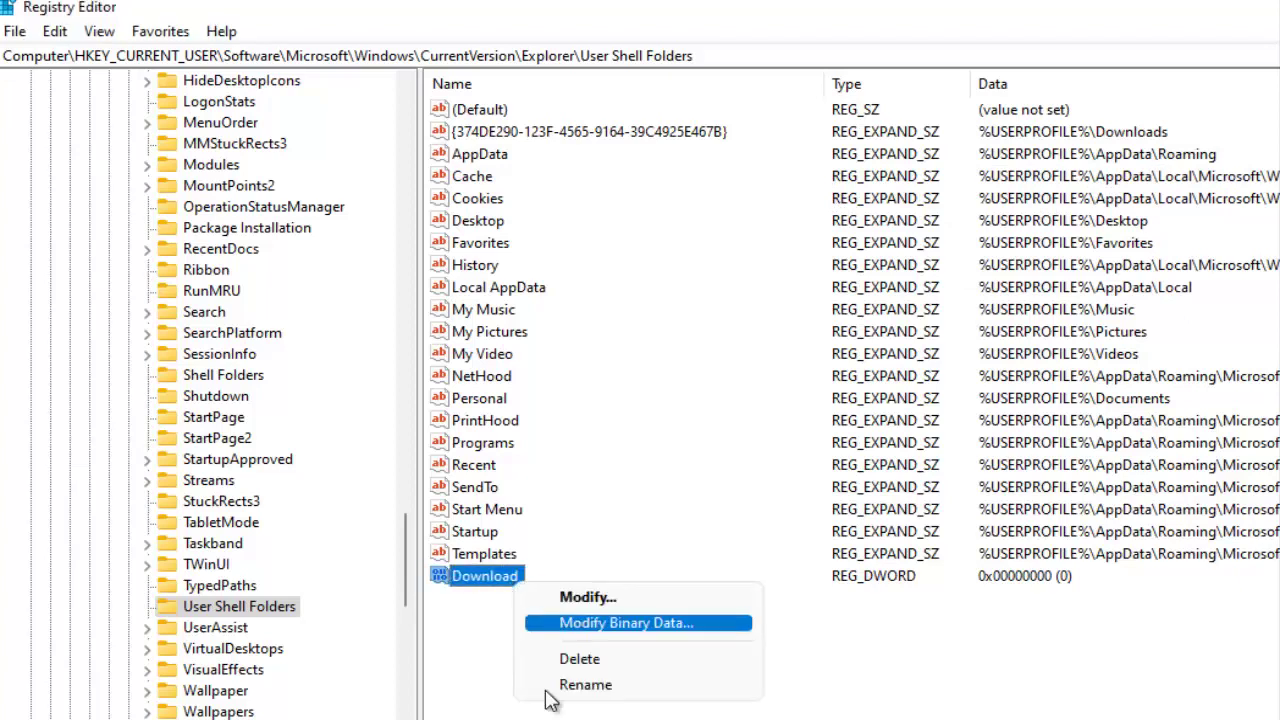
left_click(549, 690)
left_click(522, 578)
type("s")
key("Return")
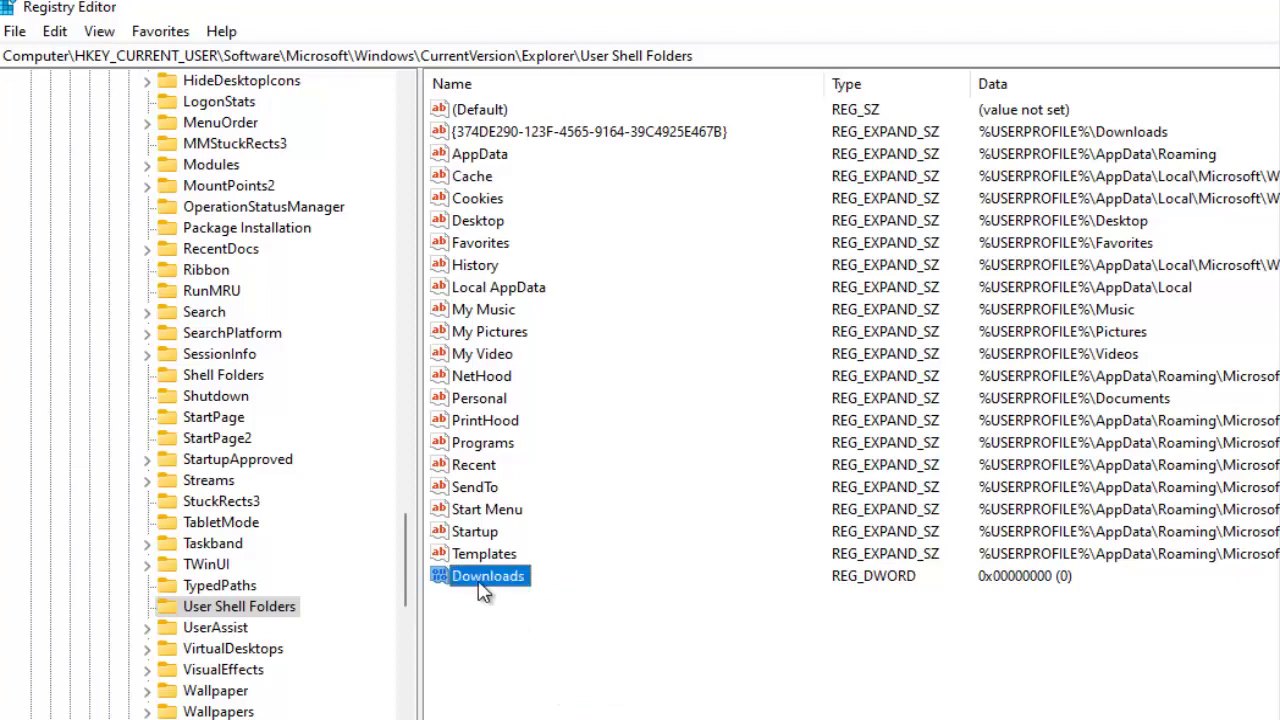
right_click(482, 586)
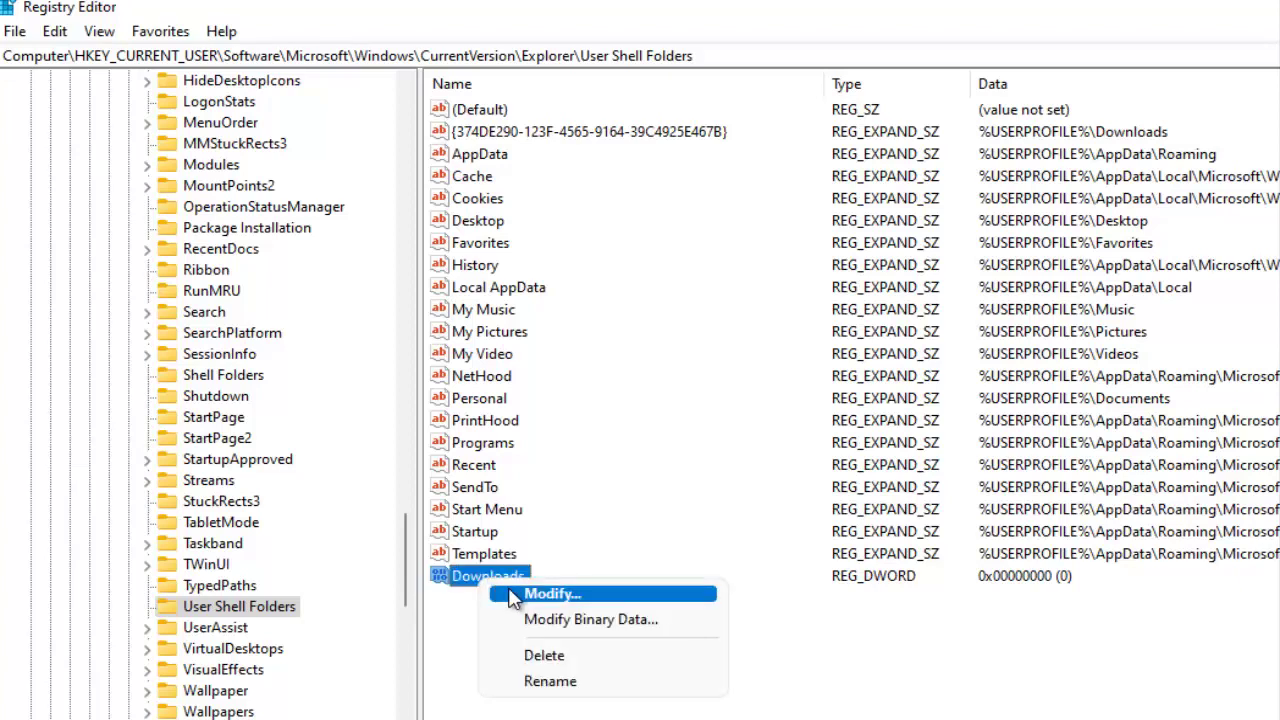
Step: Paste the copied path into the Downloads DWORD's data, then close without saving
left_click(552, 594)
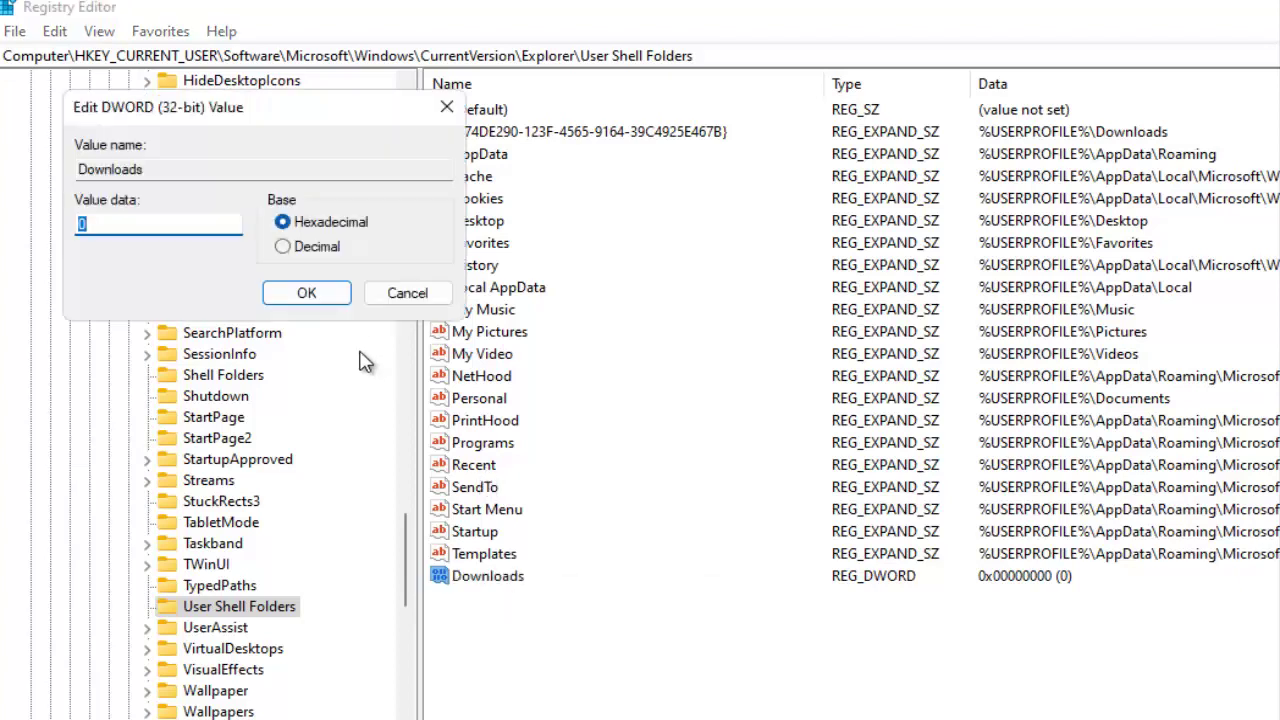
right_click(163, 228)
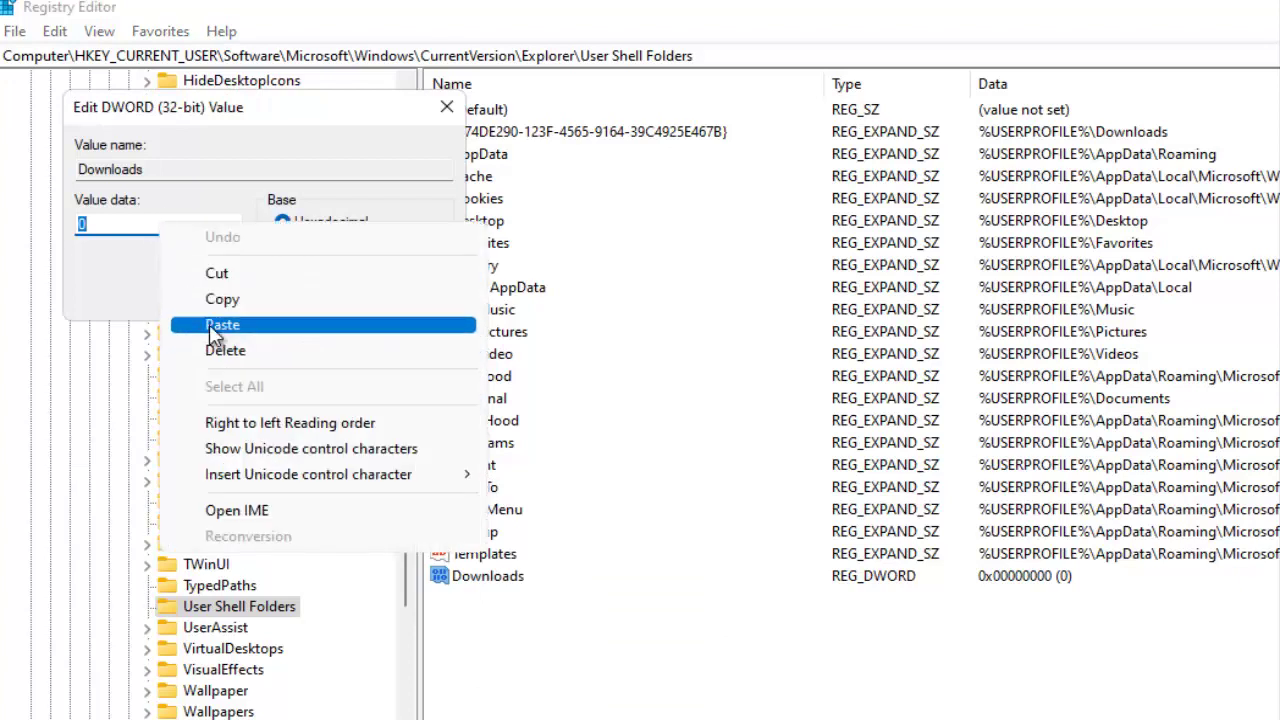
left_click(212, 324)
left_click(446, 109)
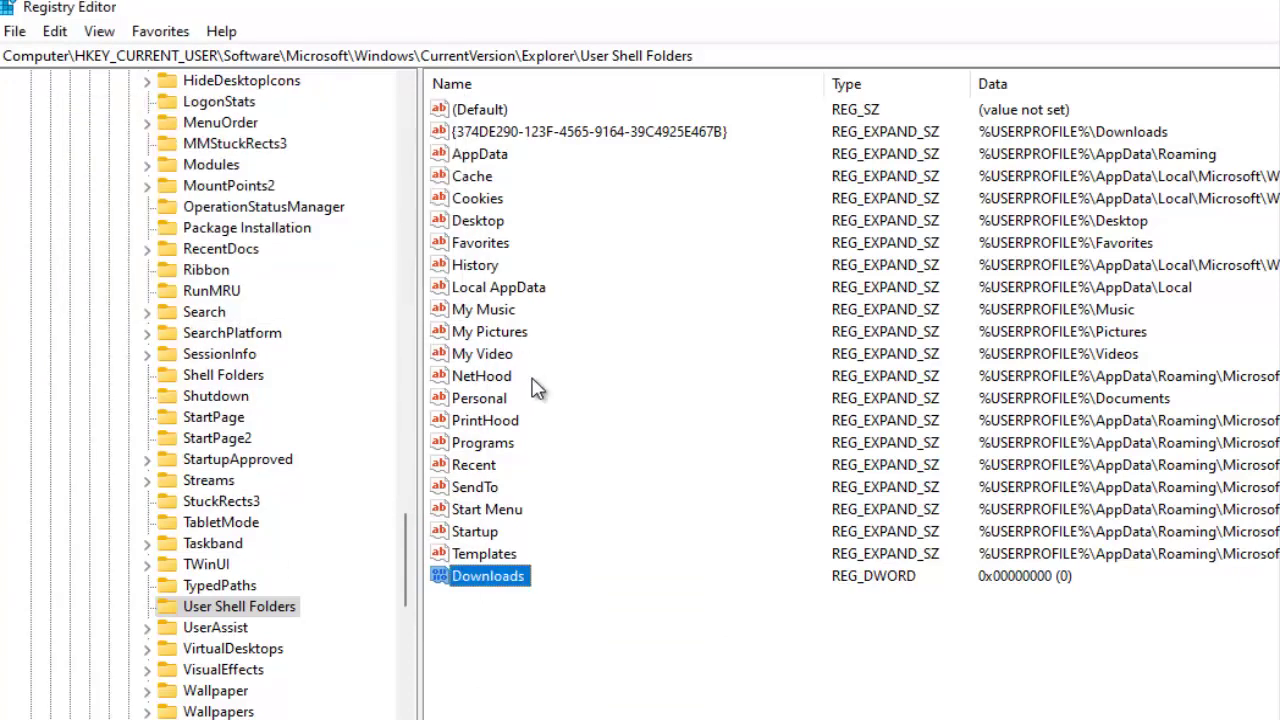
left_click(486, 559)
Step: Add new test values to the key and inspect New Value #2
right_click(858, 585)
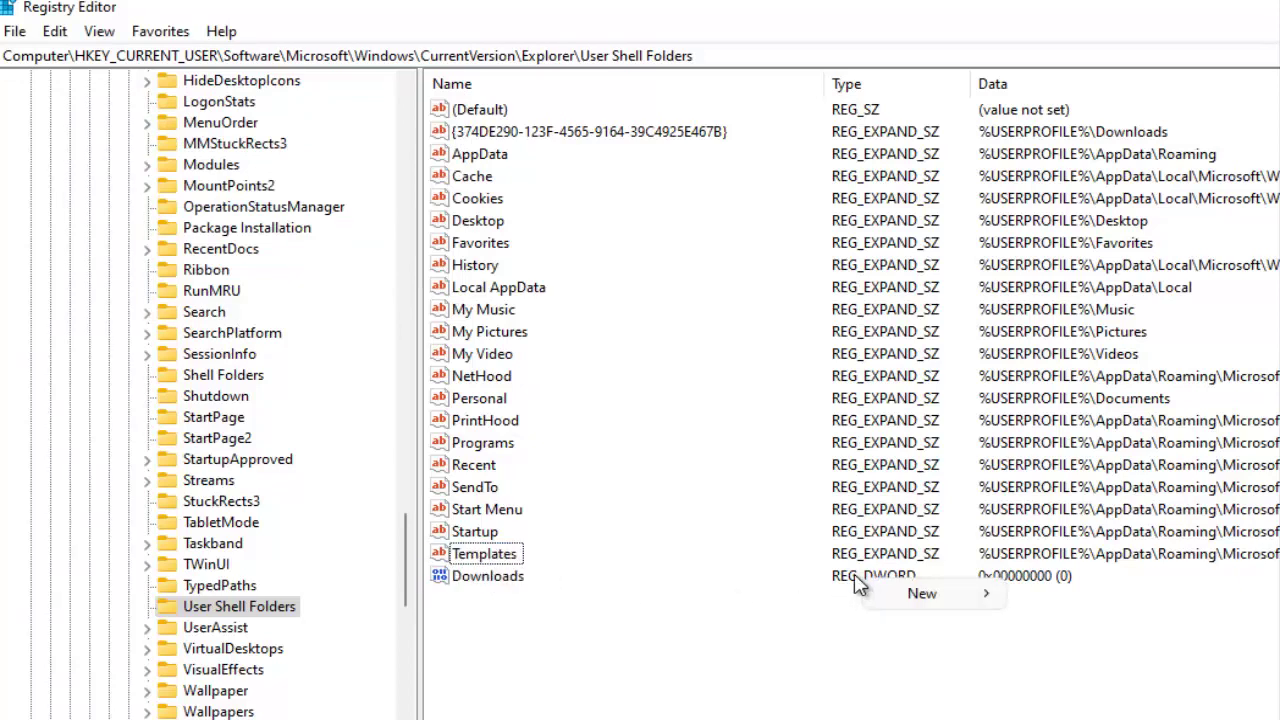
right_click(893, 586)
mouse_move(948, 596)
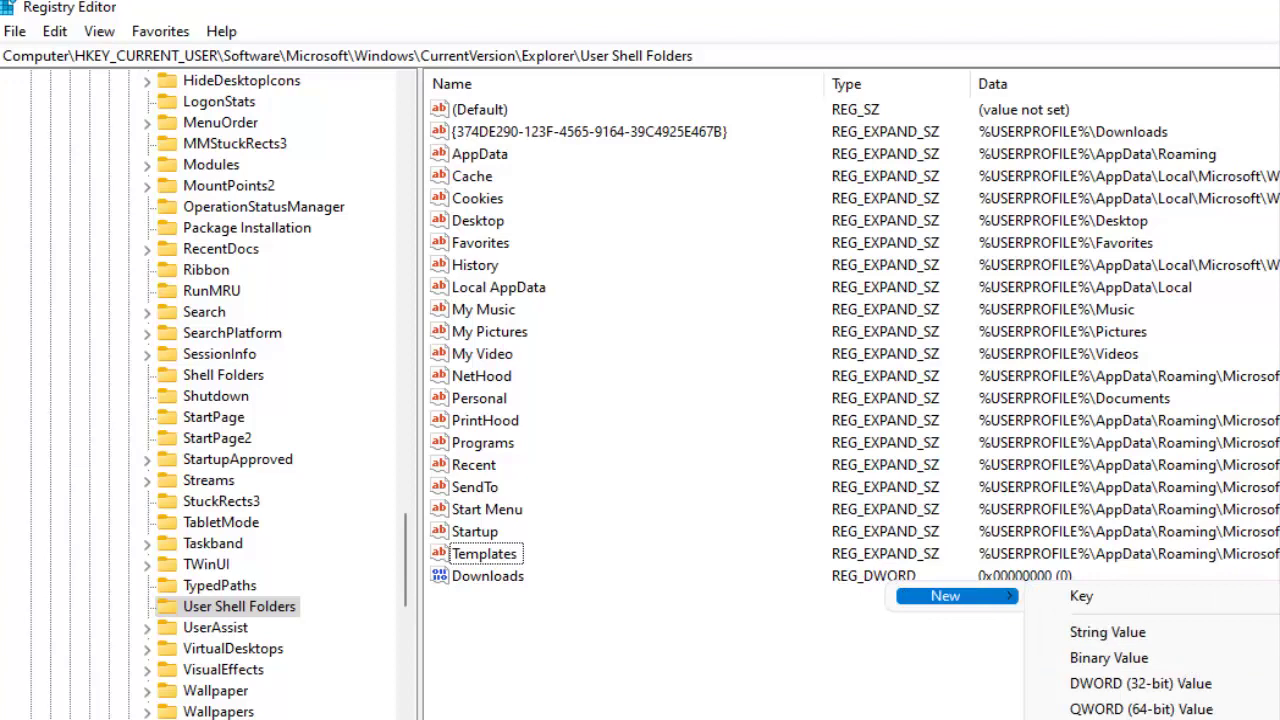
left_click(470, 620)
double_click(472, 622)
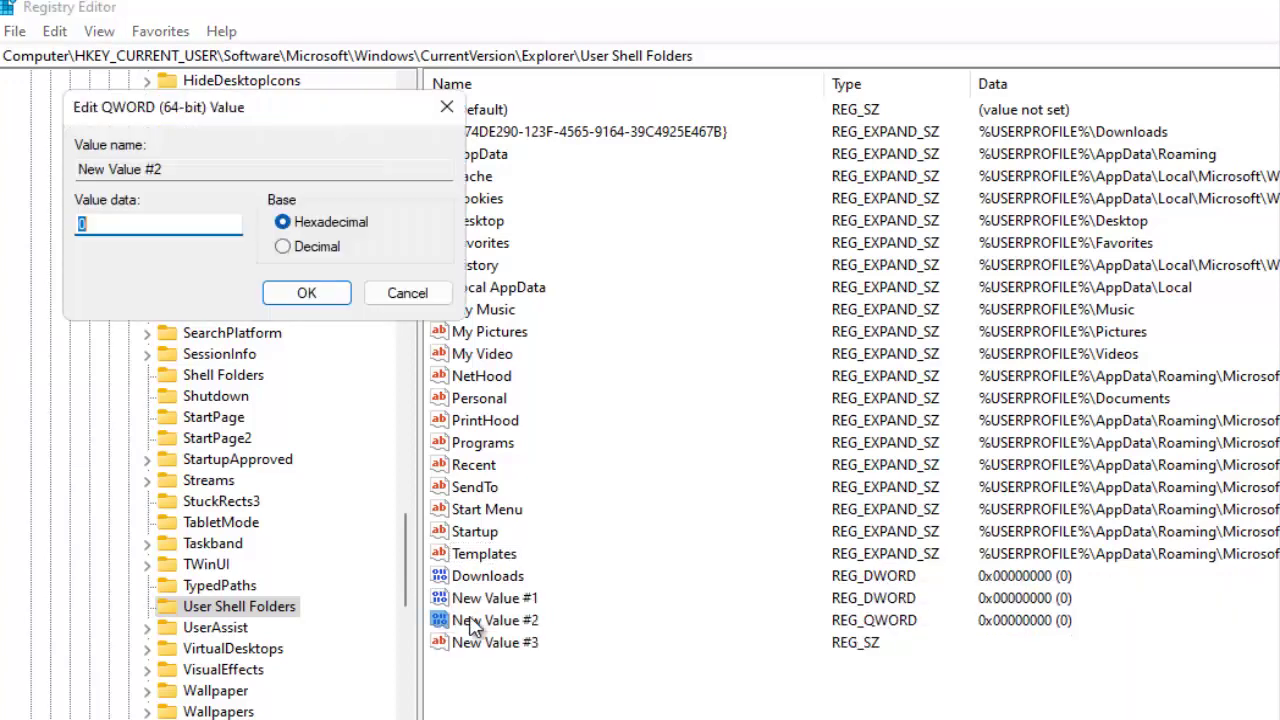
left_click(407, 293)
Step: Delete New Value #1 and New Value #2, confirming each deletion
left_click(510, 600)
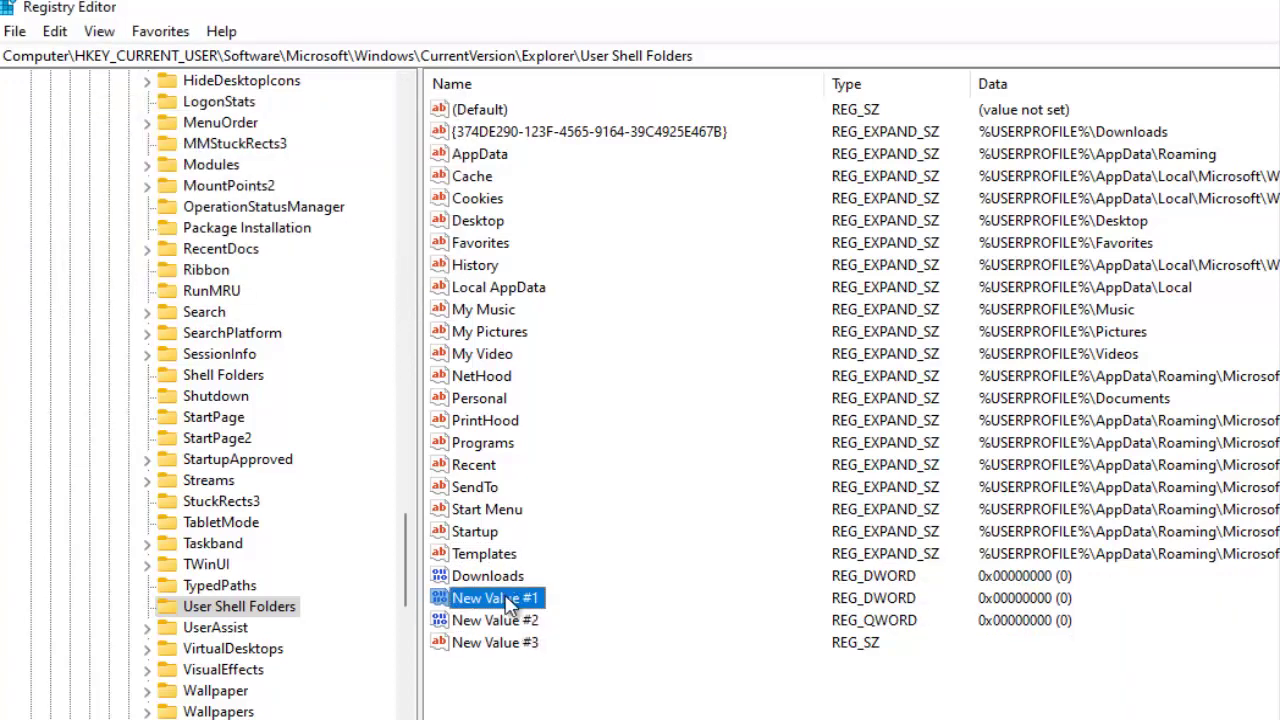
right_click(510, 600)
left_click(560, 684)
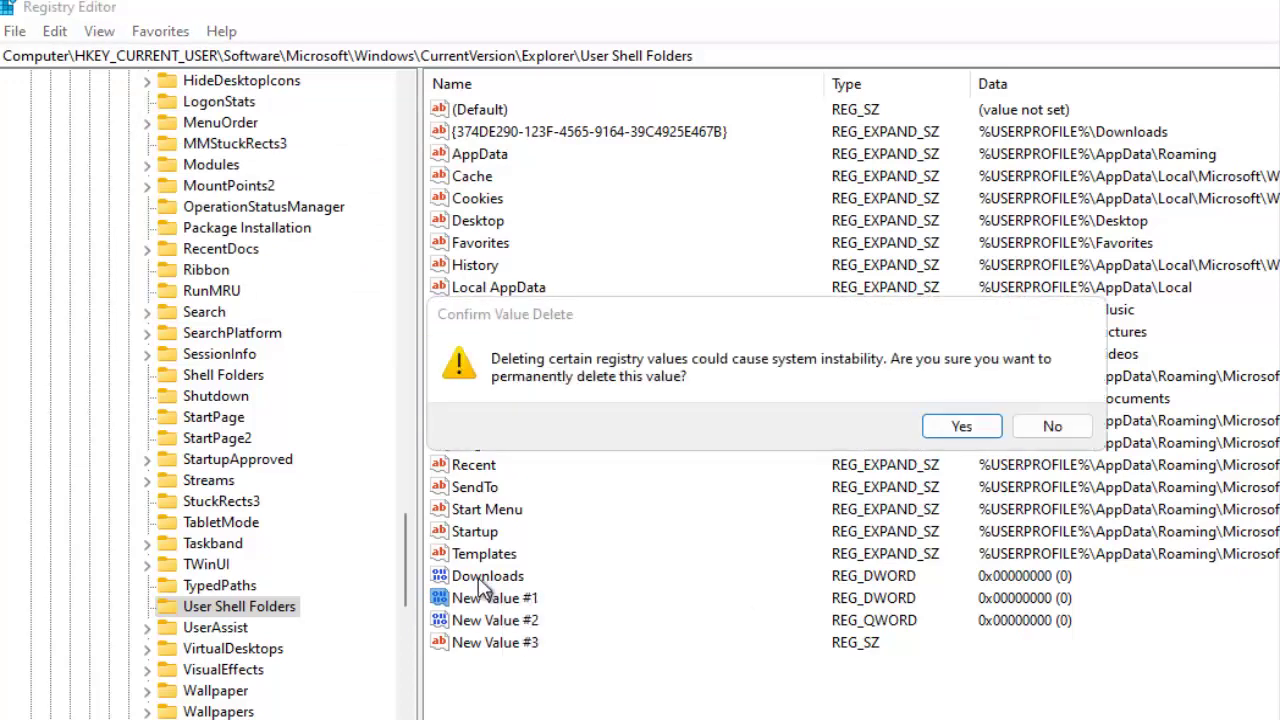
left_click(958, 430)
left_click(523, 598)
right_click(551, 598)
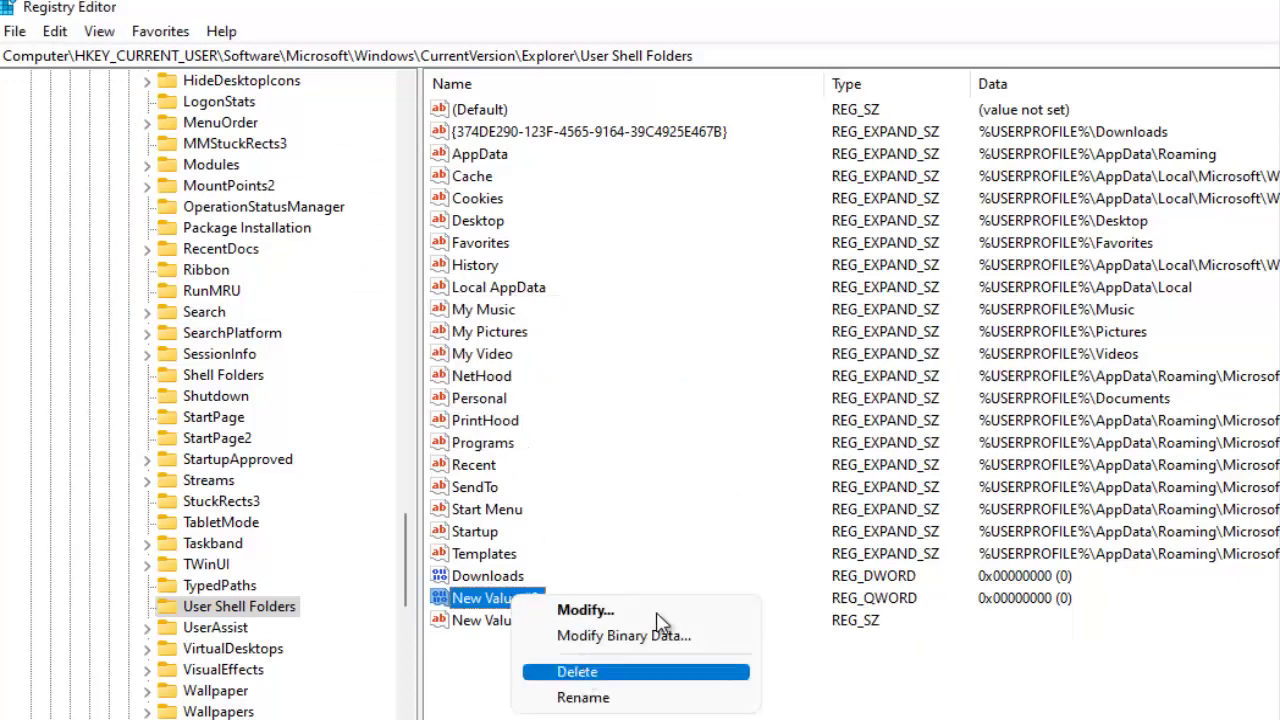
left_click(660, 674)
left_click(958, 426)
Step: Delete the Downloads DWORD and New Value #3, confirming each deletion
right_click(540, 576)
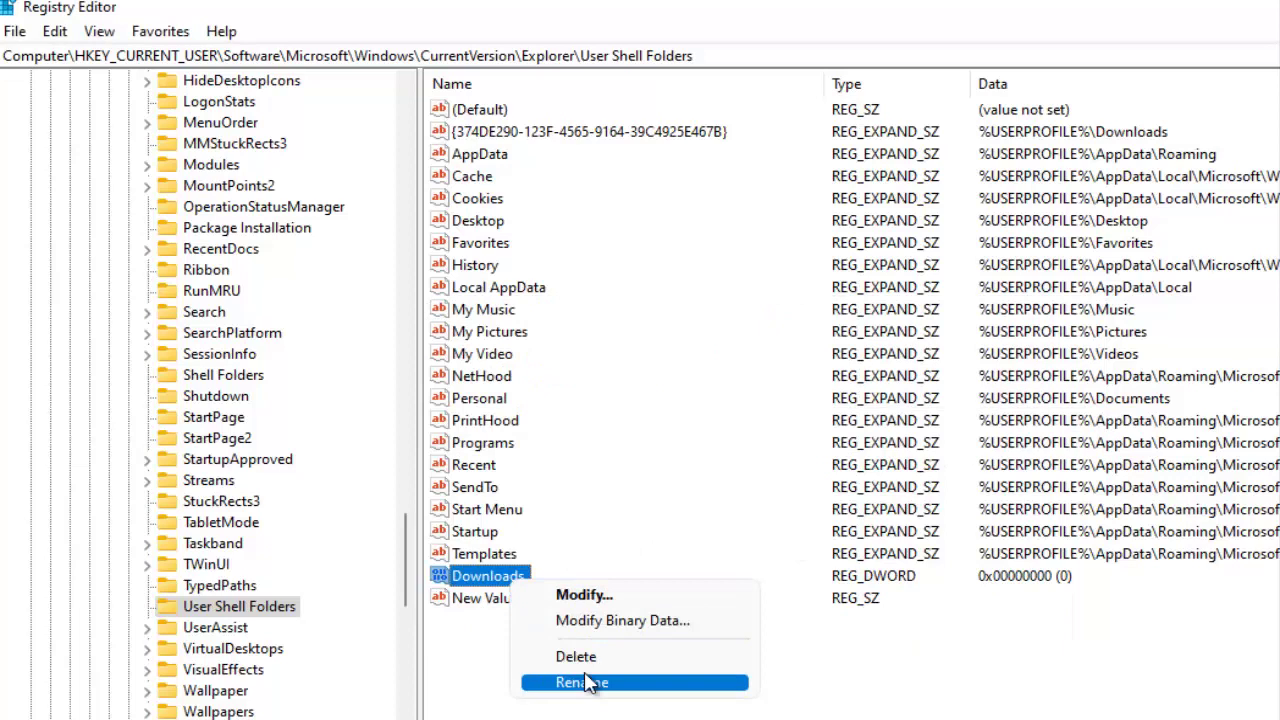
left_click(565, 654)
left_click(961, 426)
left_click(515, 578)
right_click(512, 580)
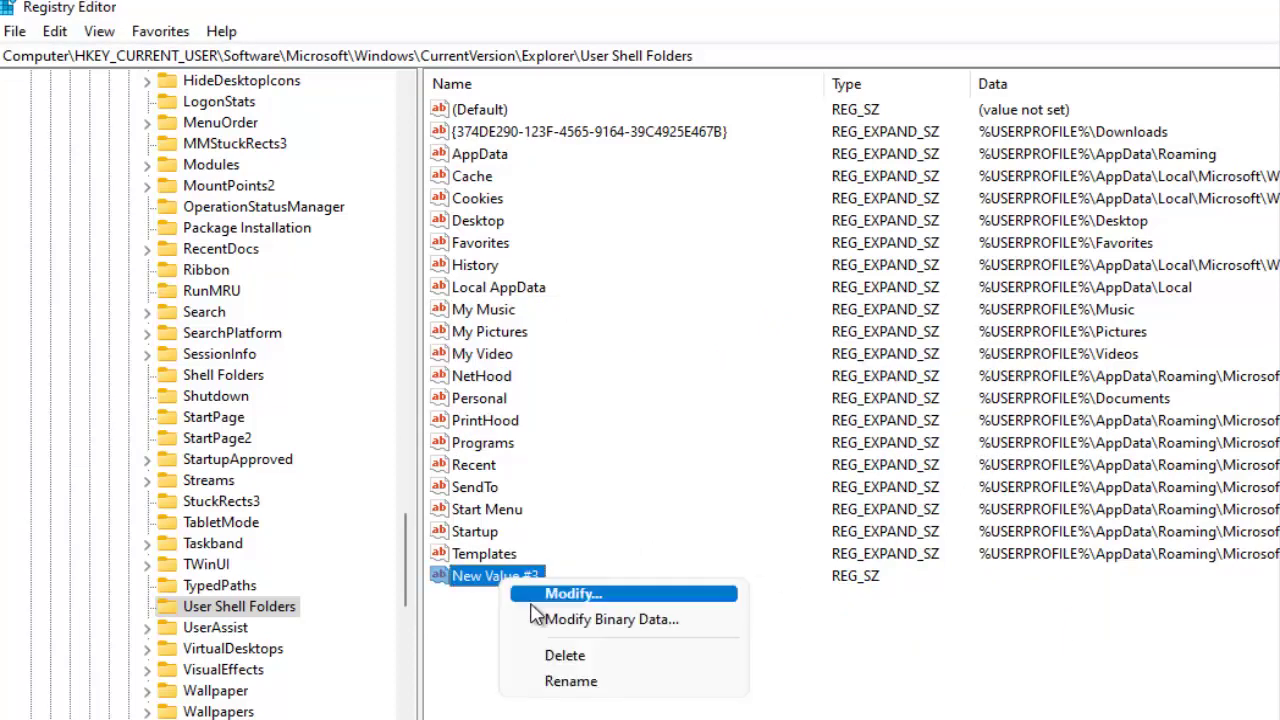
left_click(560, 656)
left_click(960, 424)
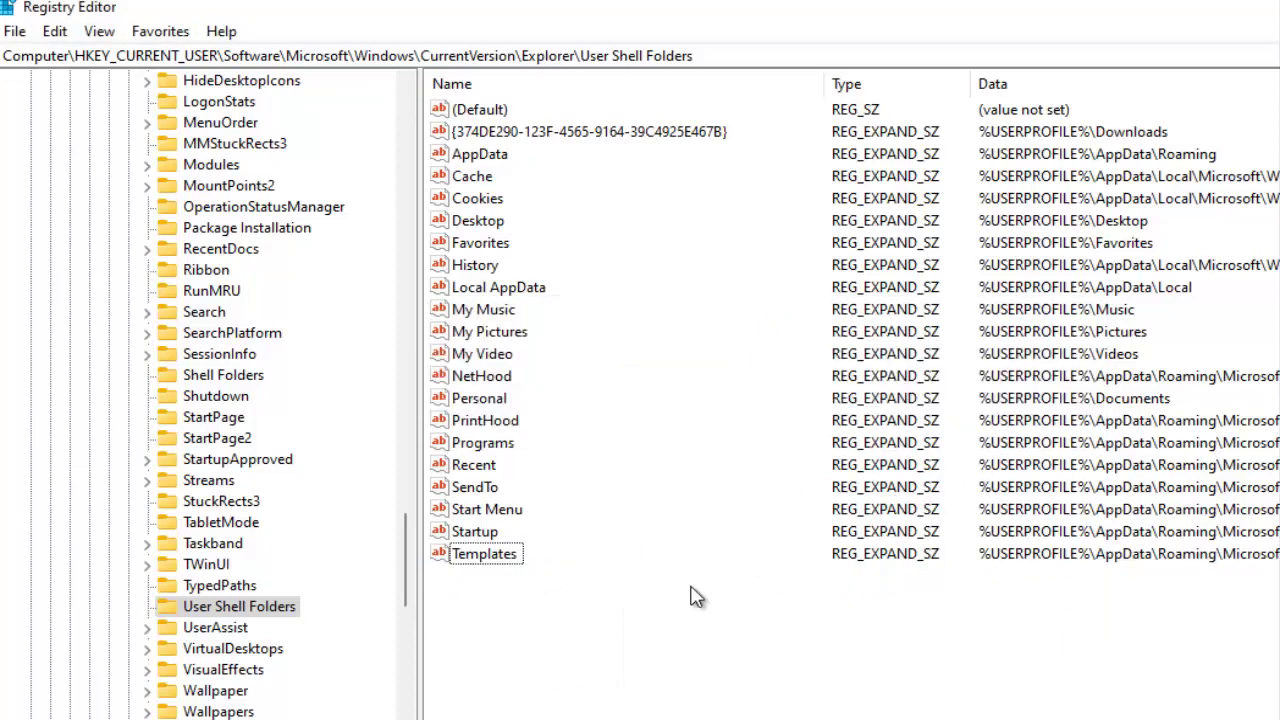
Step: Create a new string value named Downloads in User Shell Folders
right_click(578, 702)
mouse_move(634, 712)
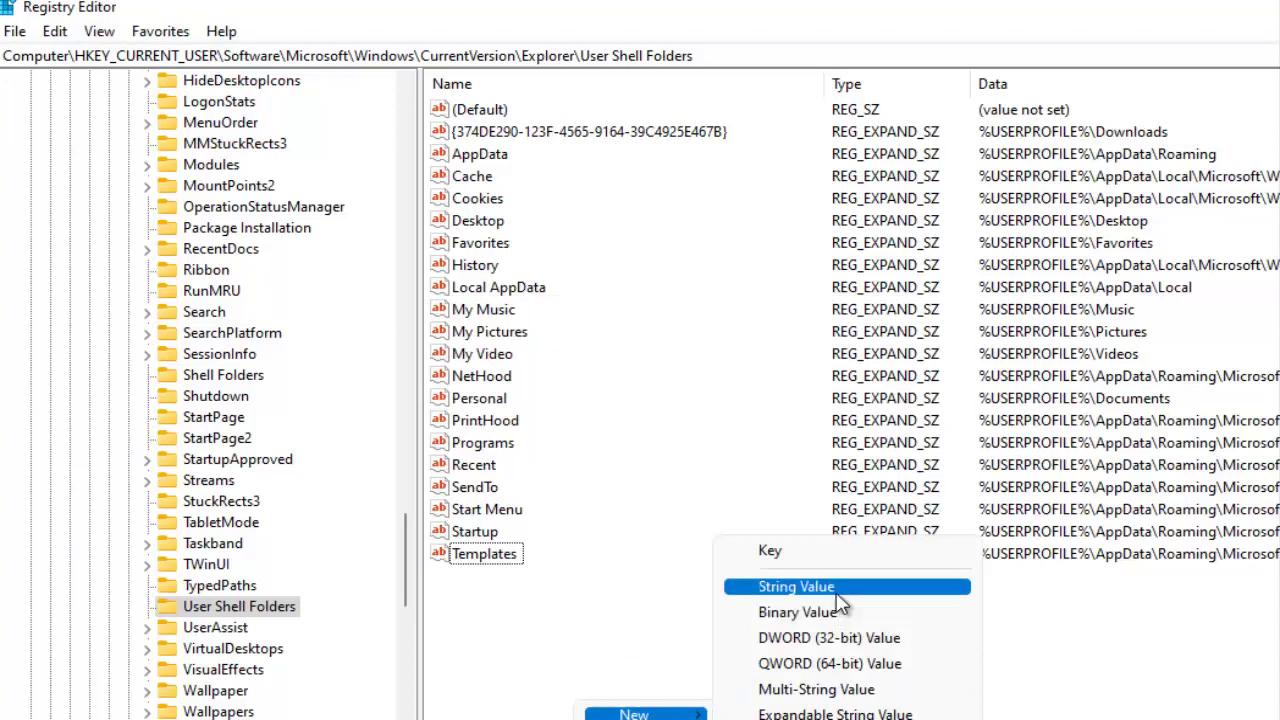
left_click(833, 594)
right_click(520, 578)
left_click(504, 575)
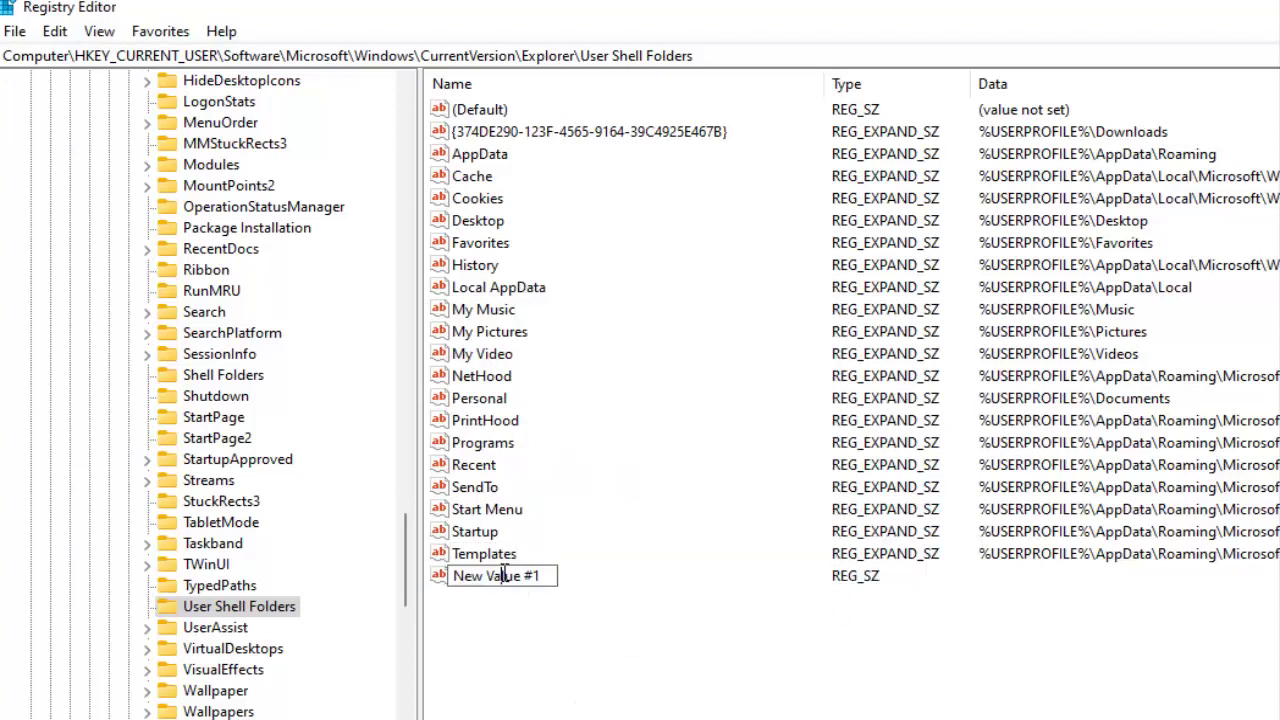
double_click(504, 575)
left_click_drag(552, 578, 416, 578)
type("Downloads")
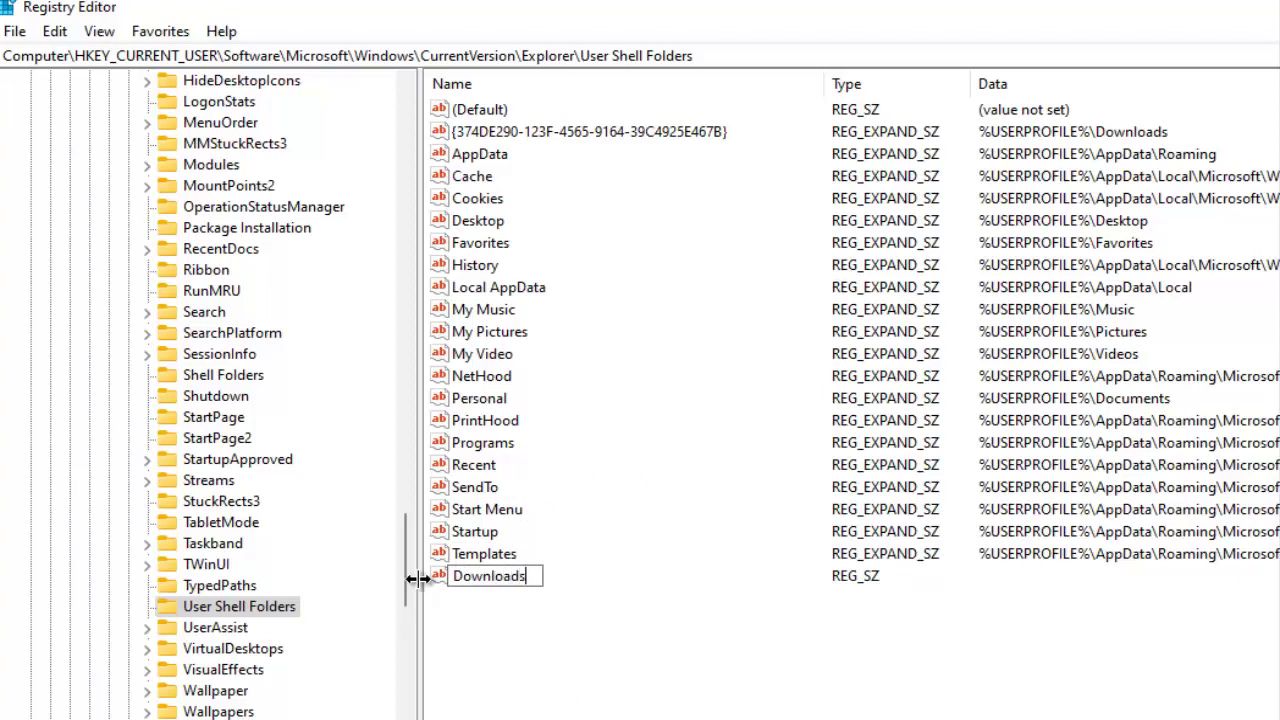
key("Return")
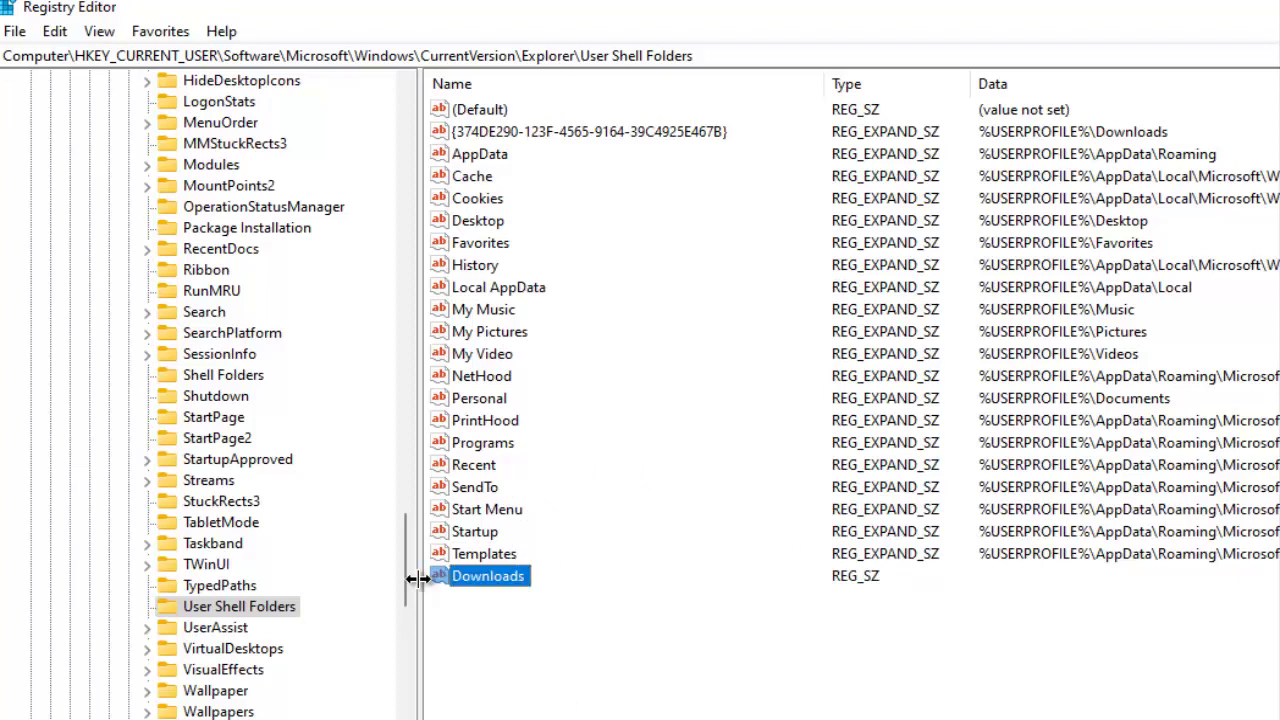
Step: Set the Downloads value data to %USERPROFILE%\Downloads and confirm with OK
double_click(474, 588)
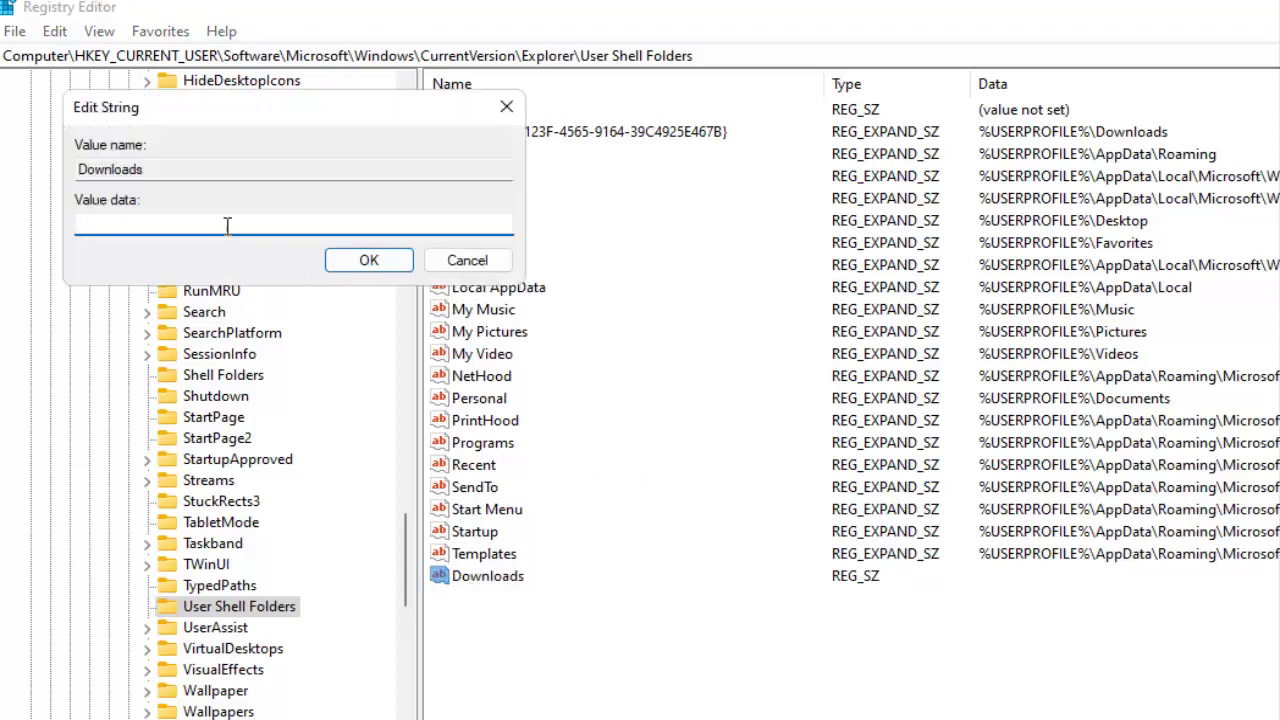
type("%USERPROFILE%\\Downloads")
left_click(357, 262)
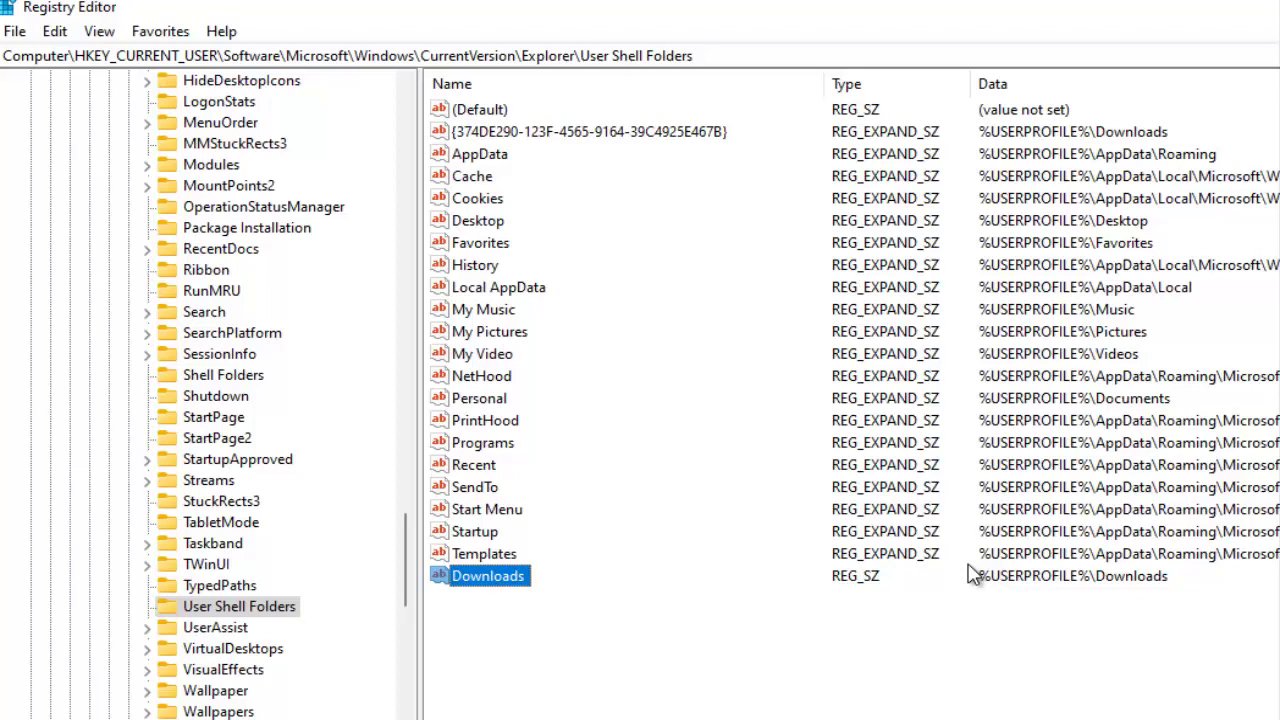
left_click(1030, 585)
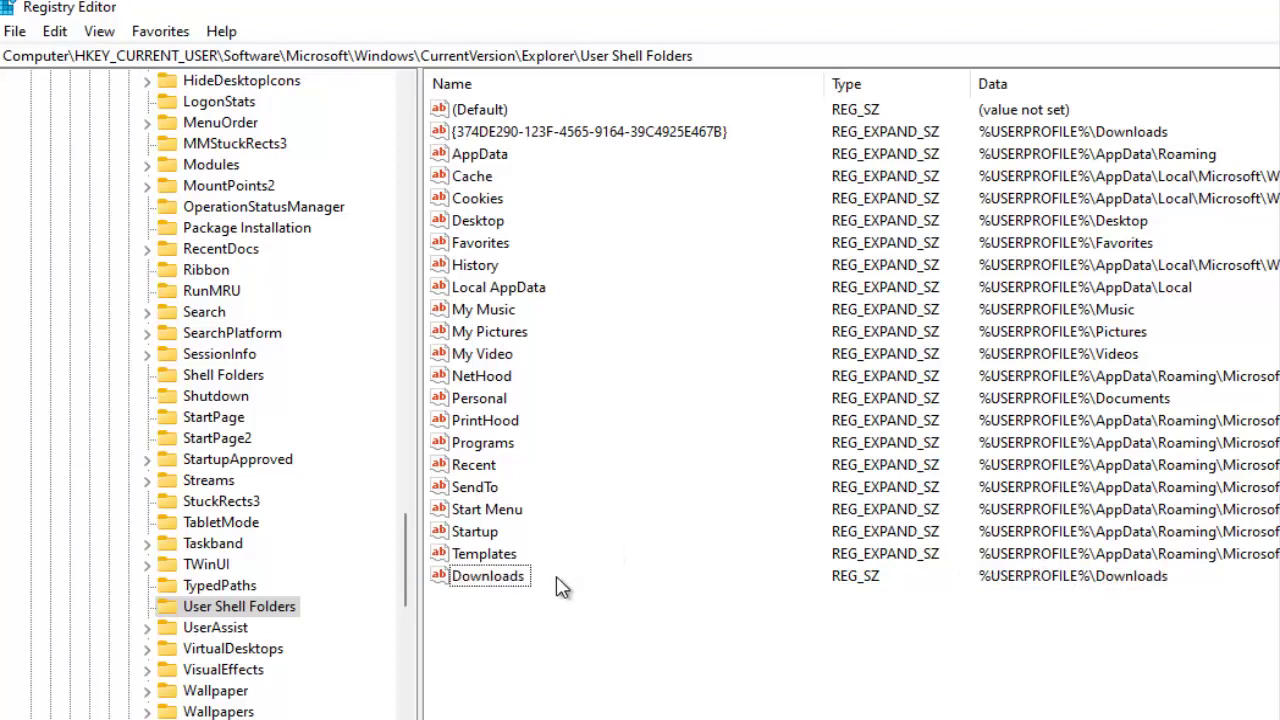
left_click(517, 582)
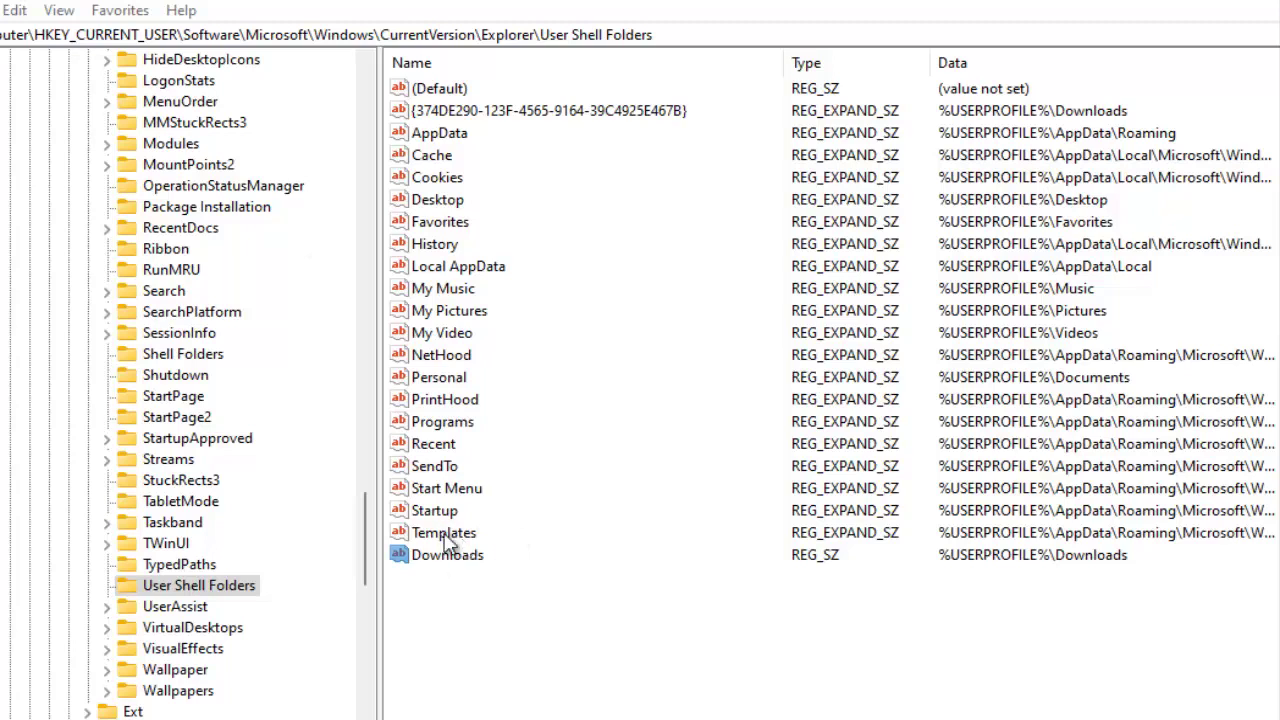
key("alt+Tab")
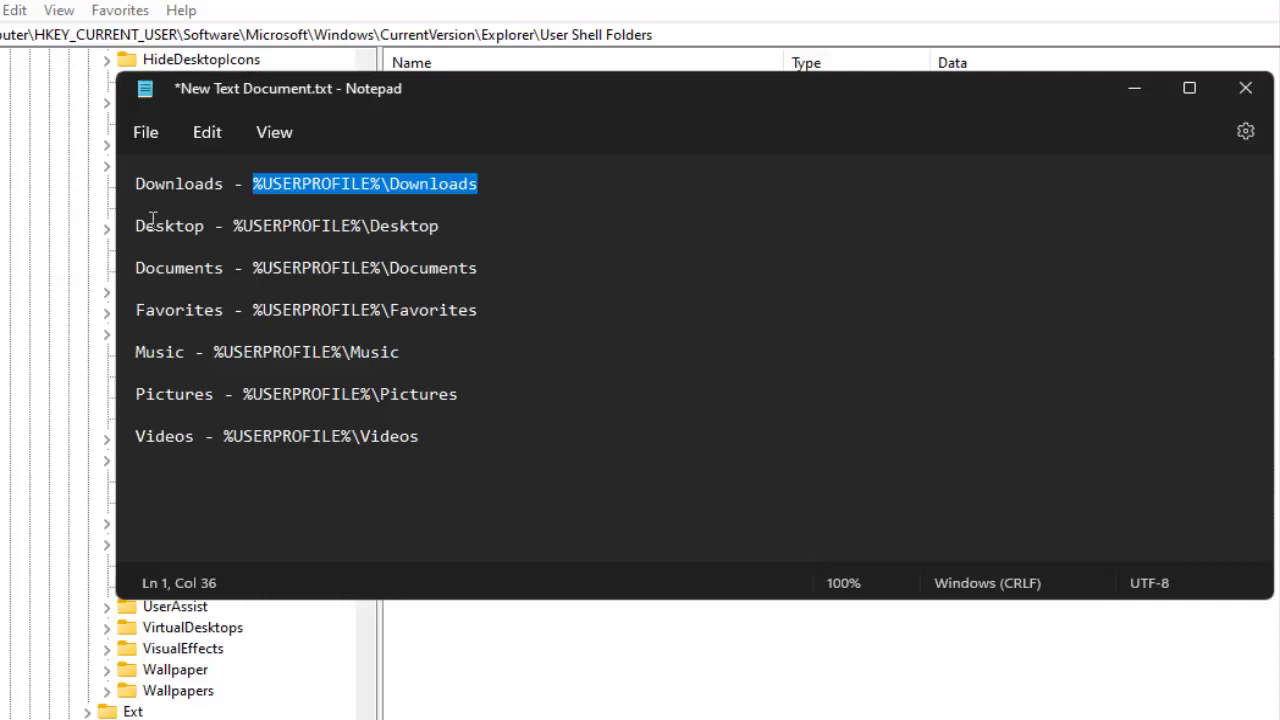
left_click(143, 226)
double_click(143, 226)
left_click_drag(348, 94, 1003, 215)
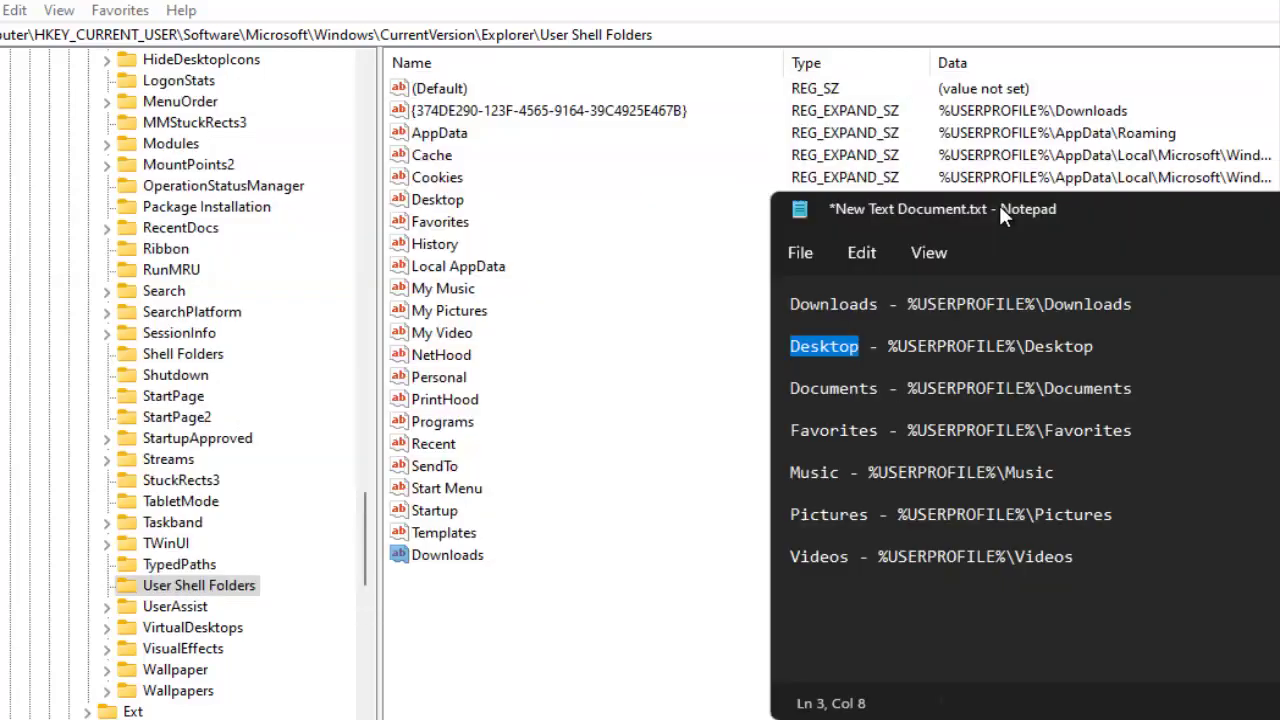
left_click(445, 200)
double_click(445, 200)
key("ctrl+c")
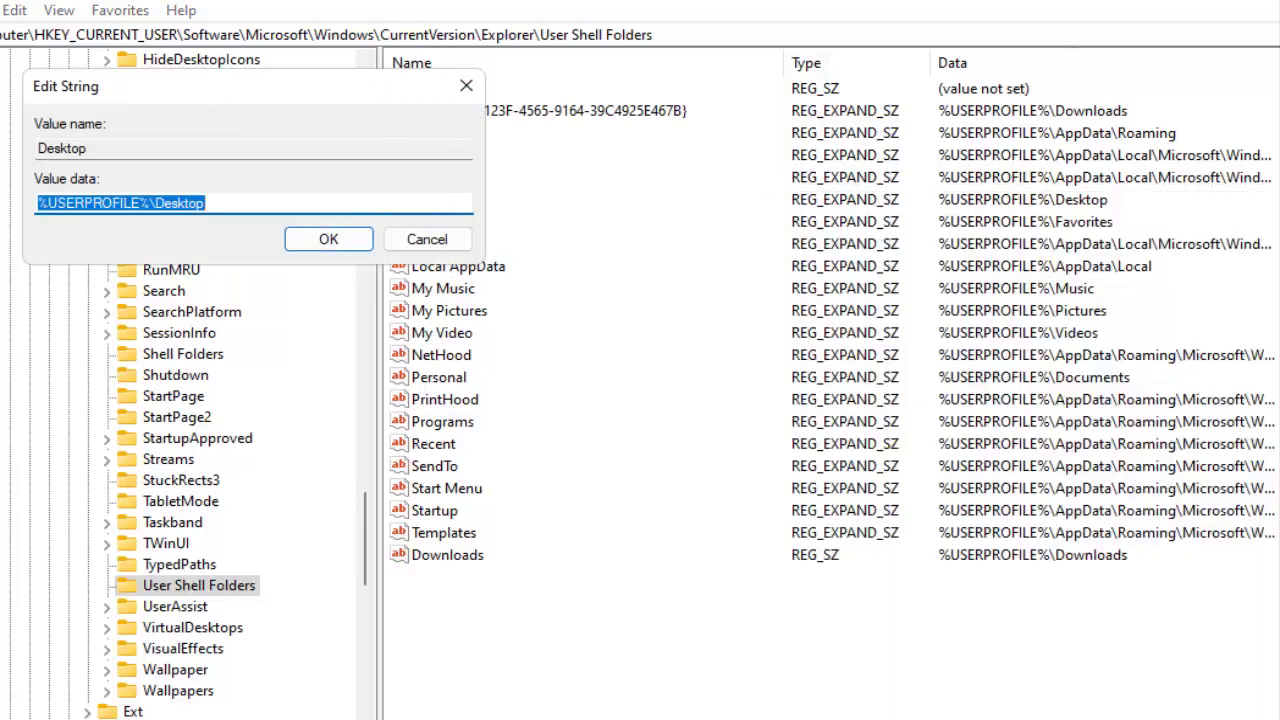
left_click(914, 686)
right_click(865, 363)
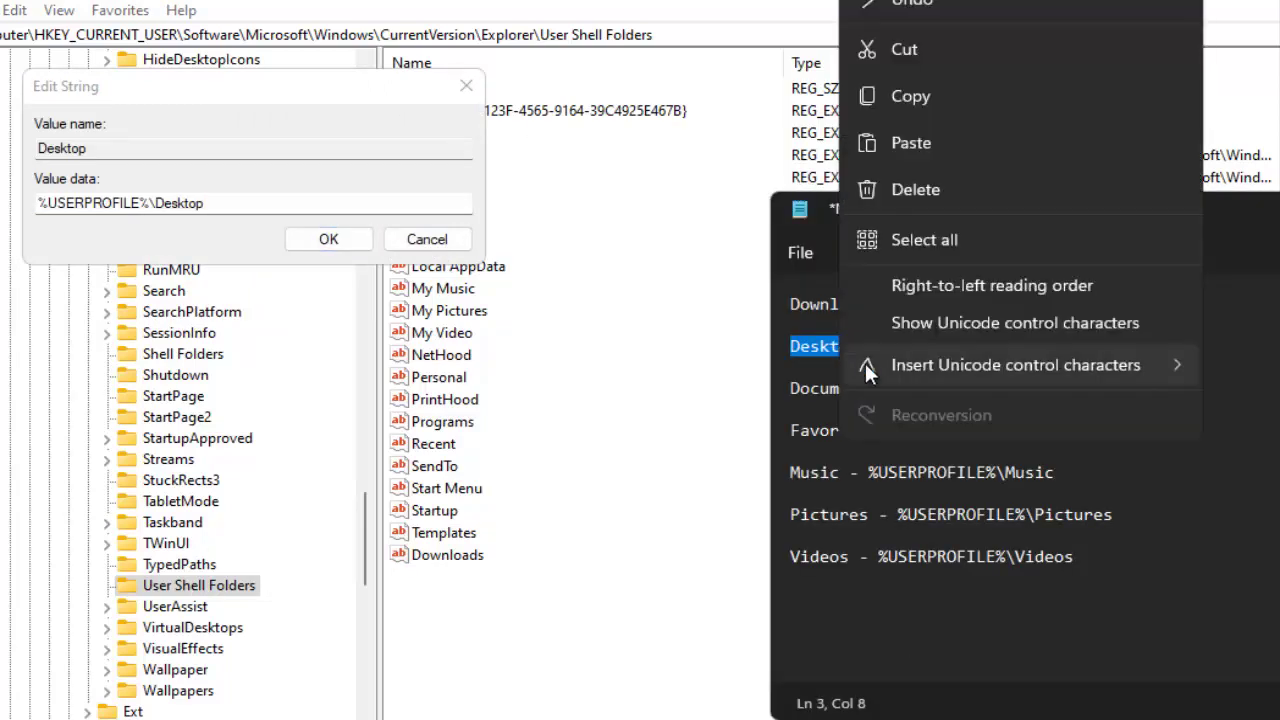
left_click(922, 112)
left_click_drag(888, 346, 1097, 346)
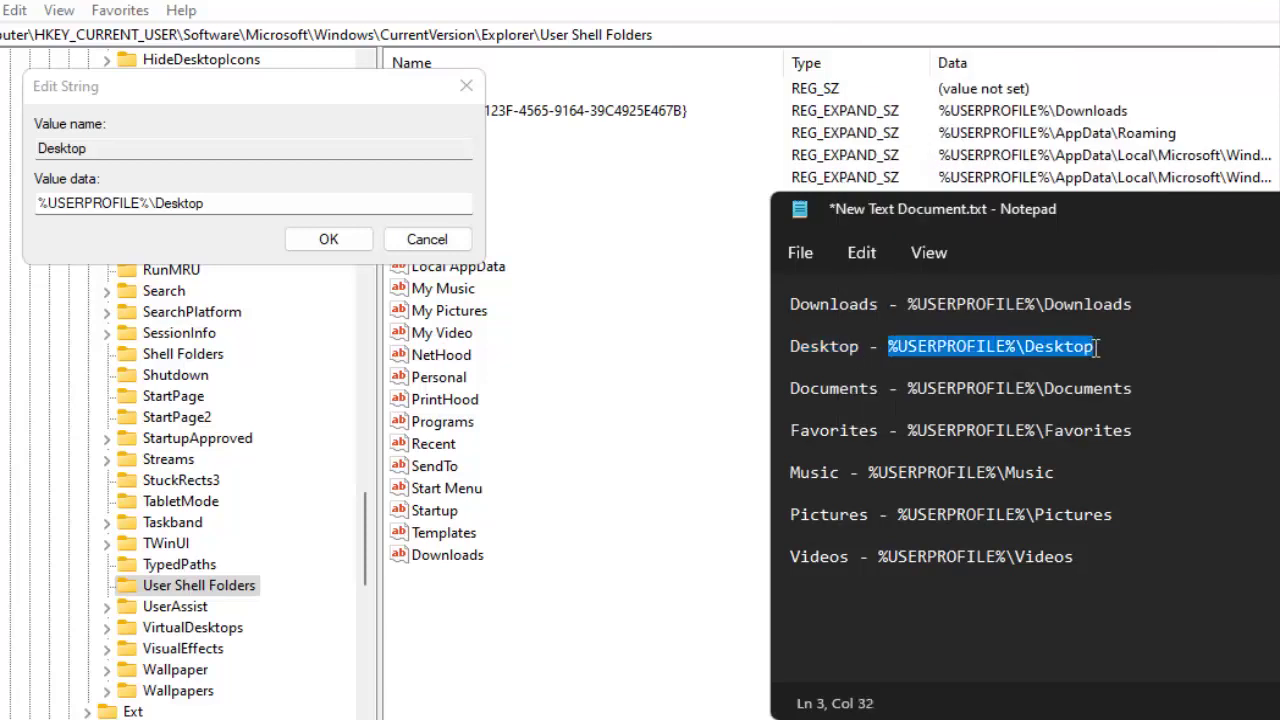
left_click(371, 199)
key("ctrl+v")
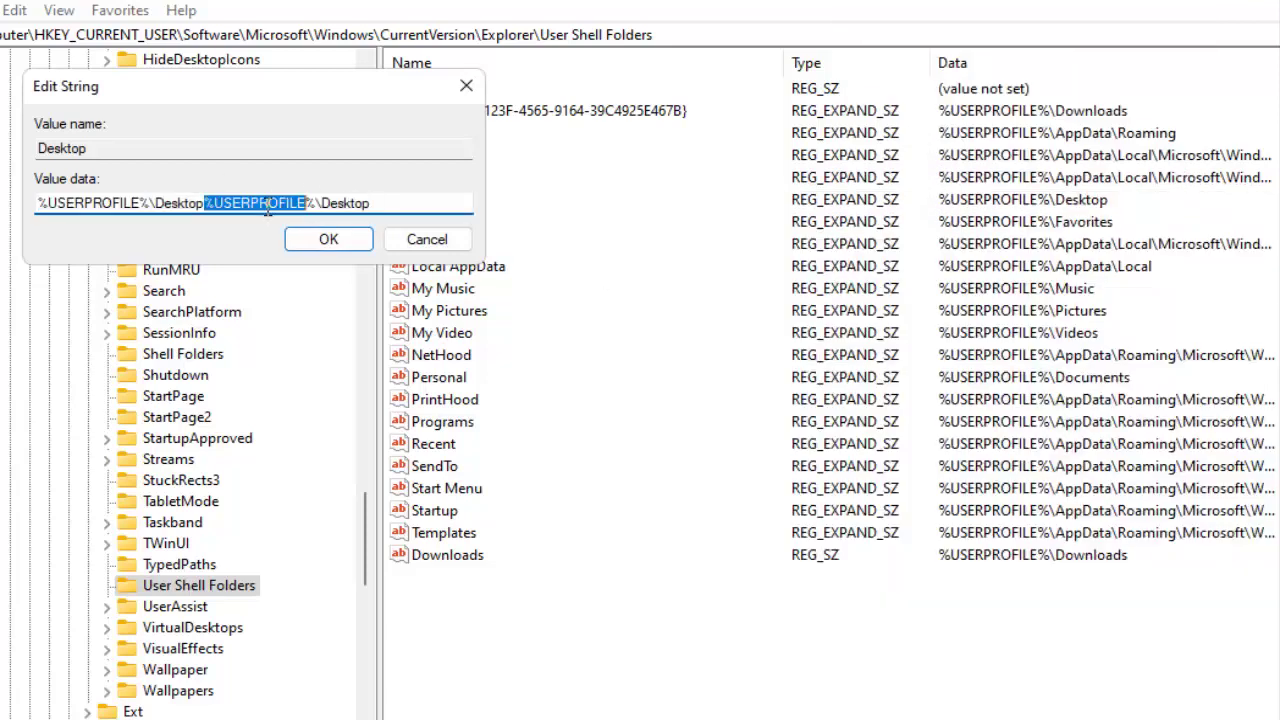
key("ctrl+a")
key("BackSpace")
key("ctrl+v")
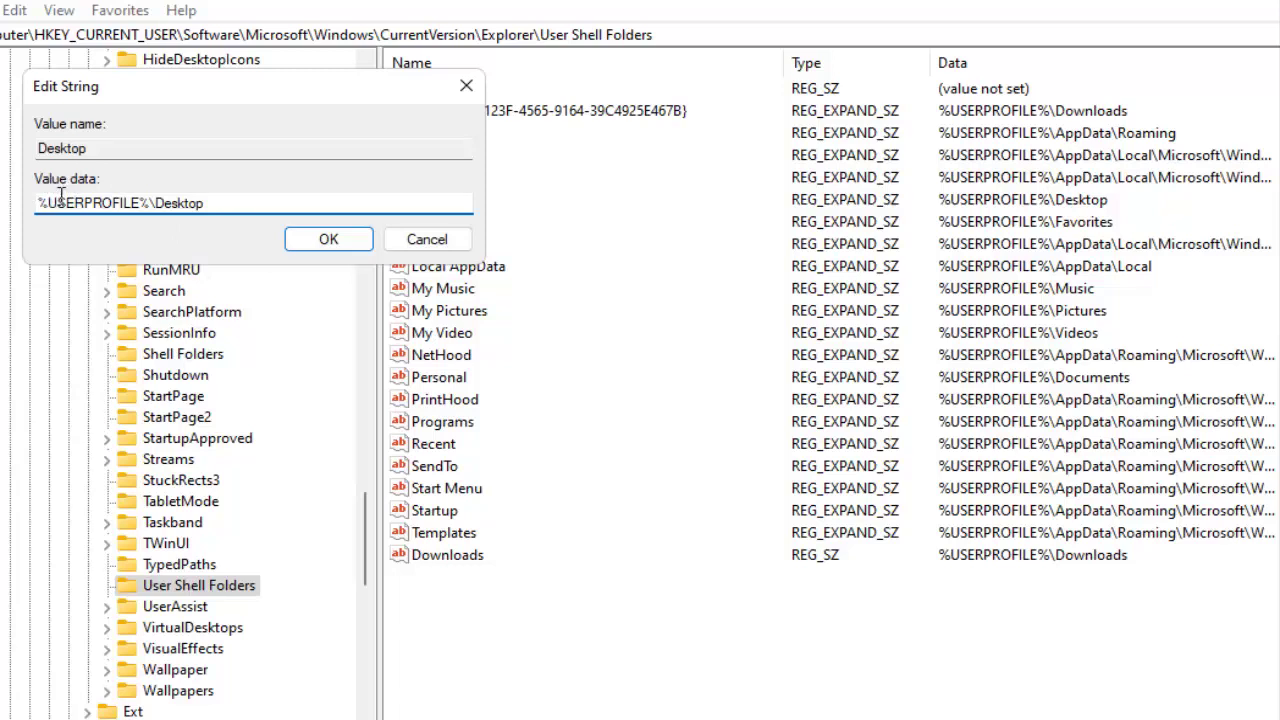
left_click_drag(205, 203, 38, 205)
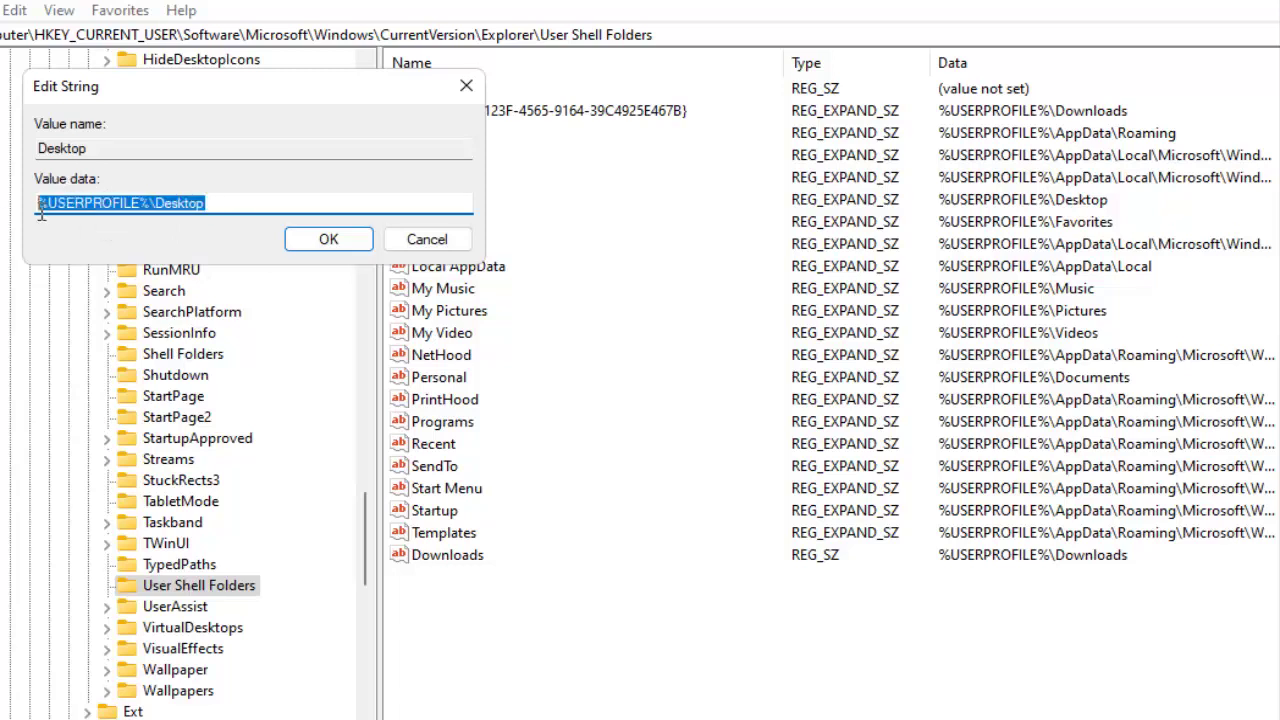
left_click(46, 204)
left_click_drag(128, 203, 38, 204)
left_click(243, 203)
left_click_drag(243, 203, 38, 205)
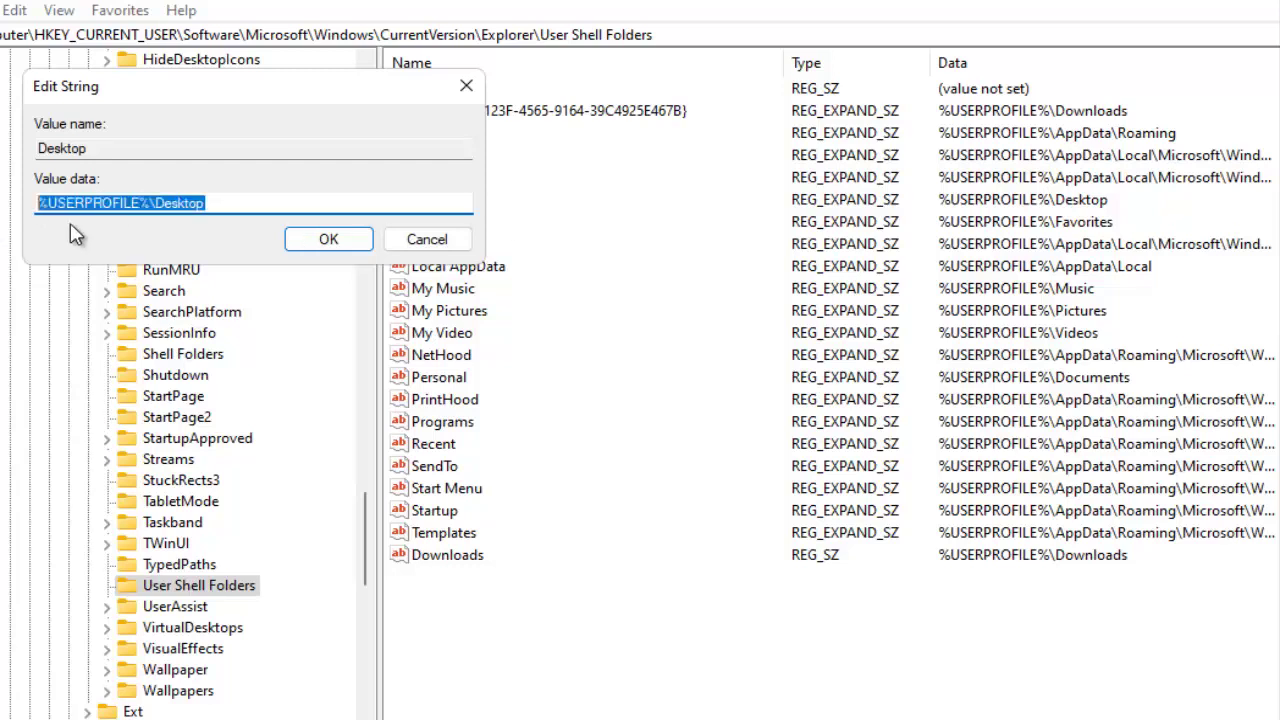
left_click(338, 248)
double_click(427, 204)
left_click(220, 203)
key("ctrl+v")
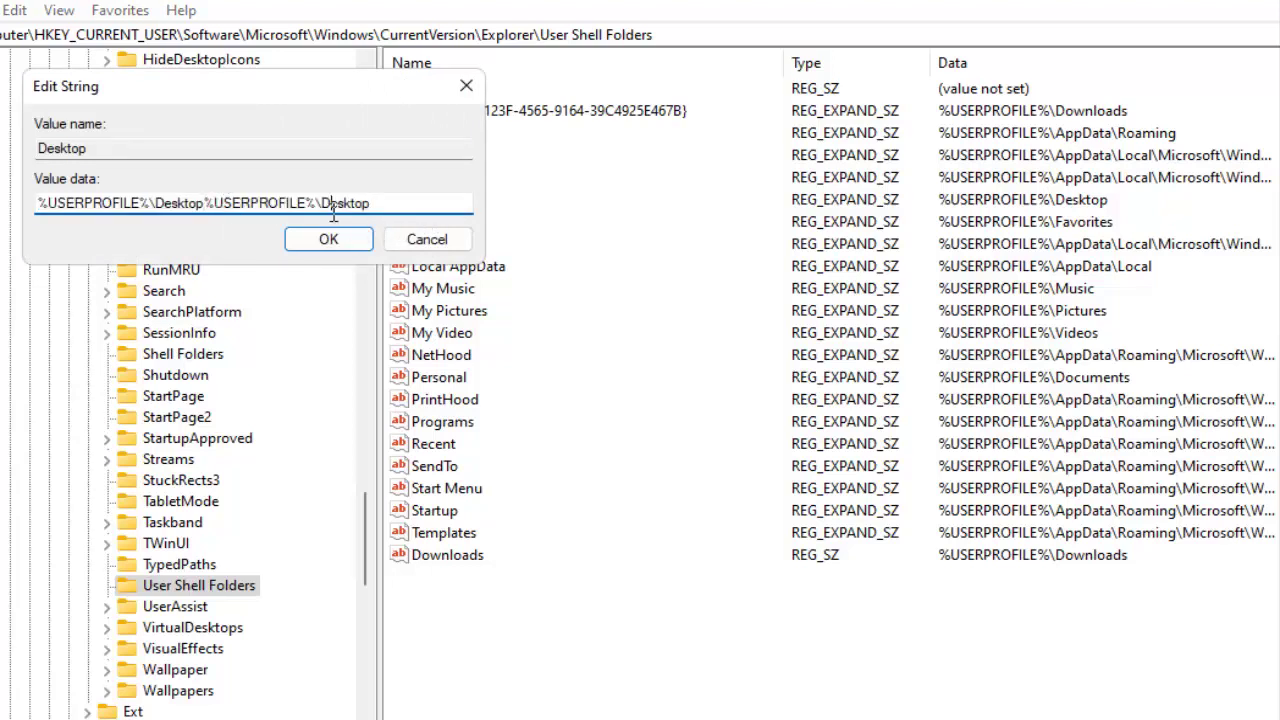
double_click(333, 203)
left_click(462, 86)
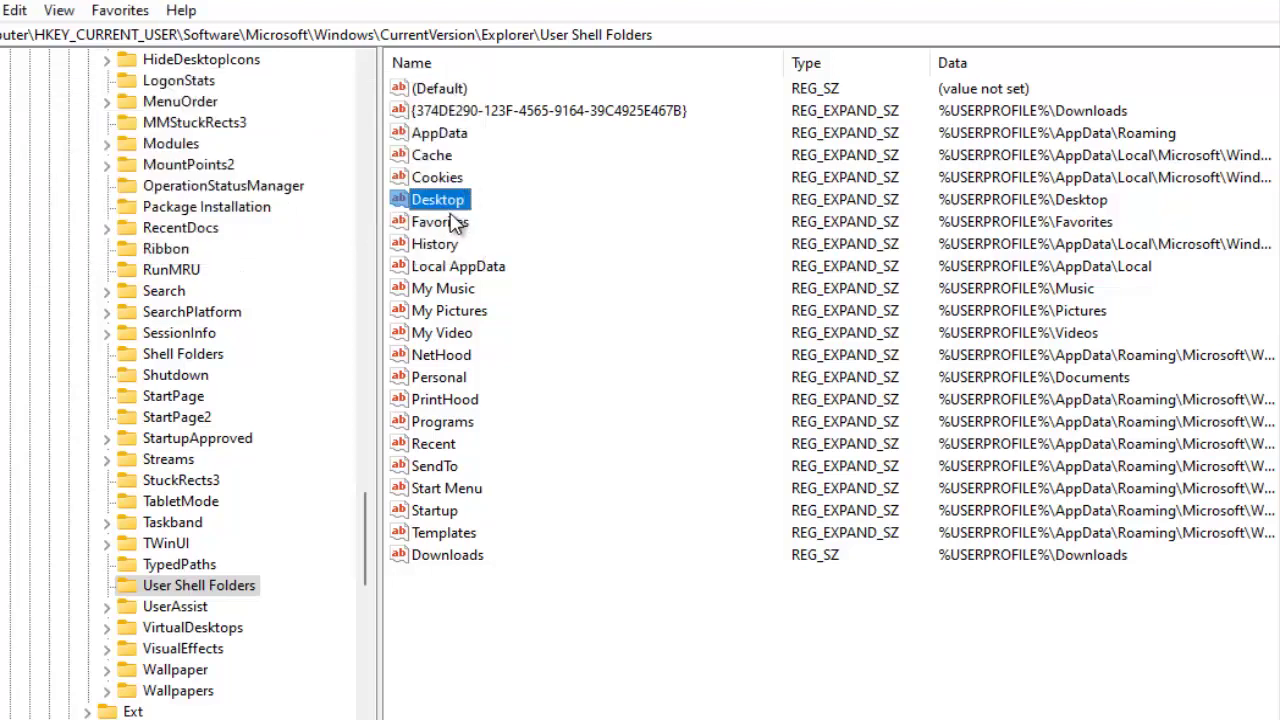
left_click(455, 222)
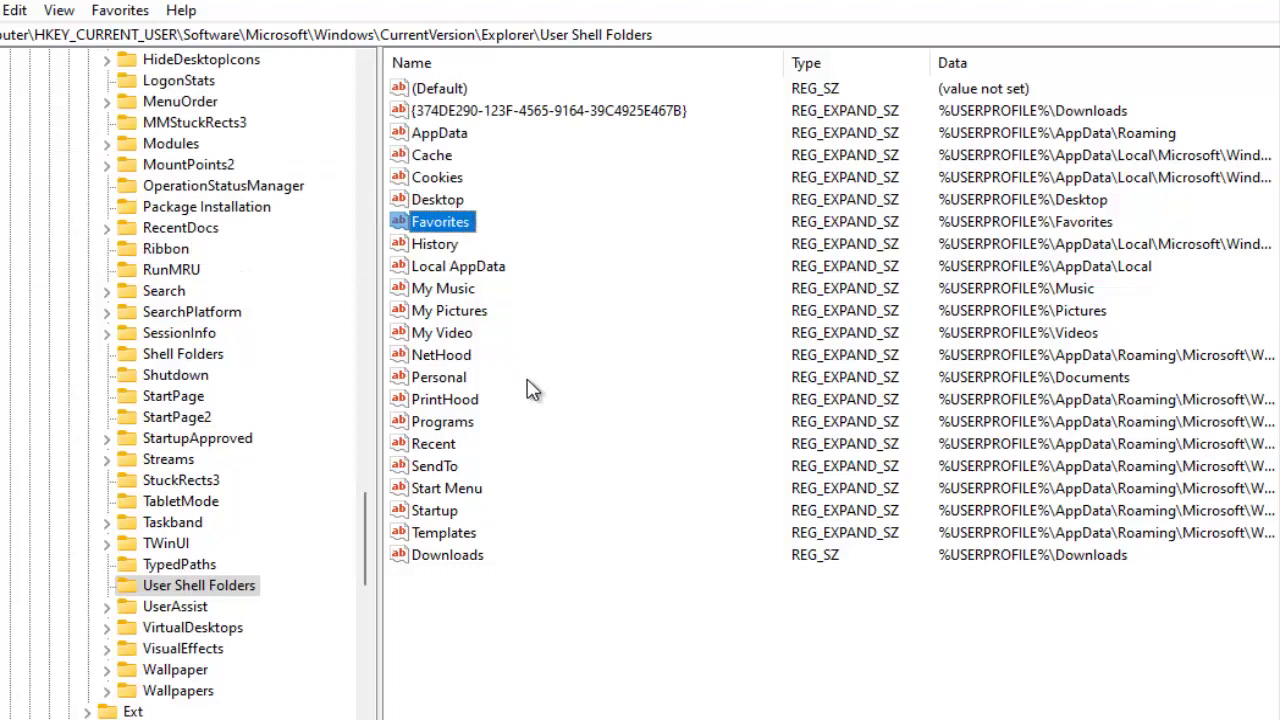
left_click(445, 380)
right_click(470, 377)
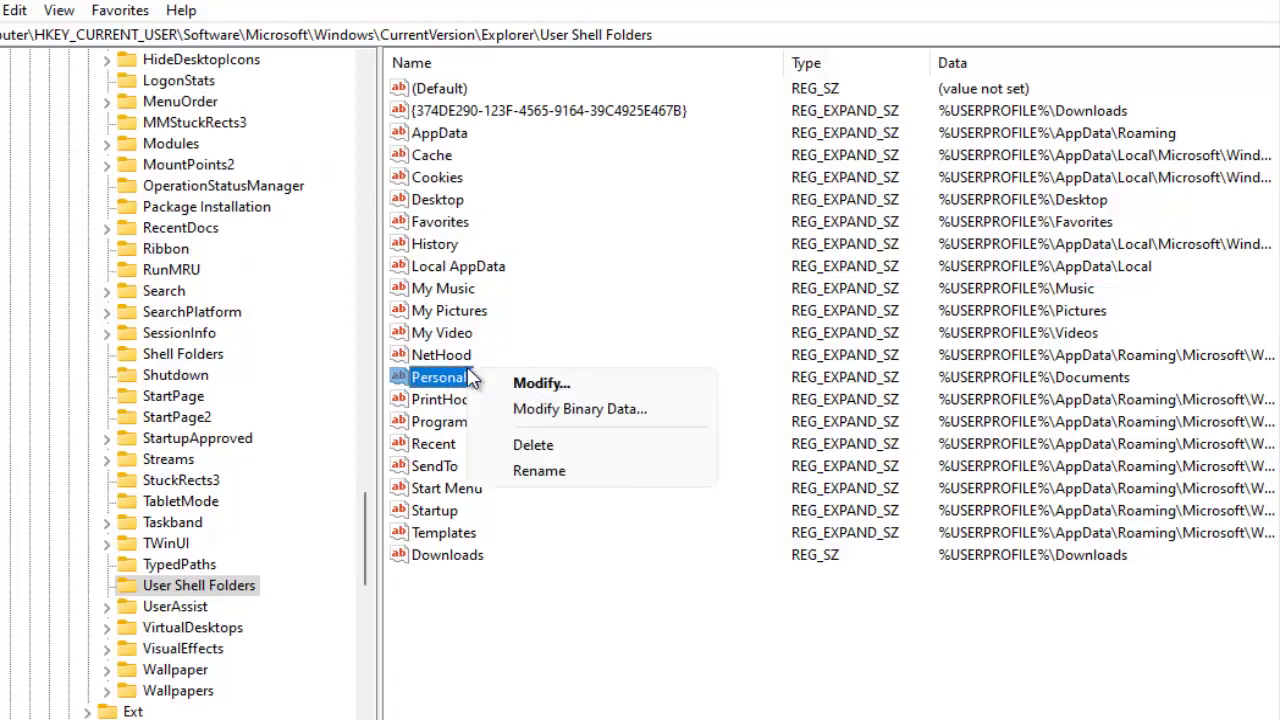
left_click(449, 400)
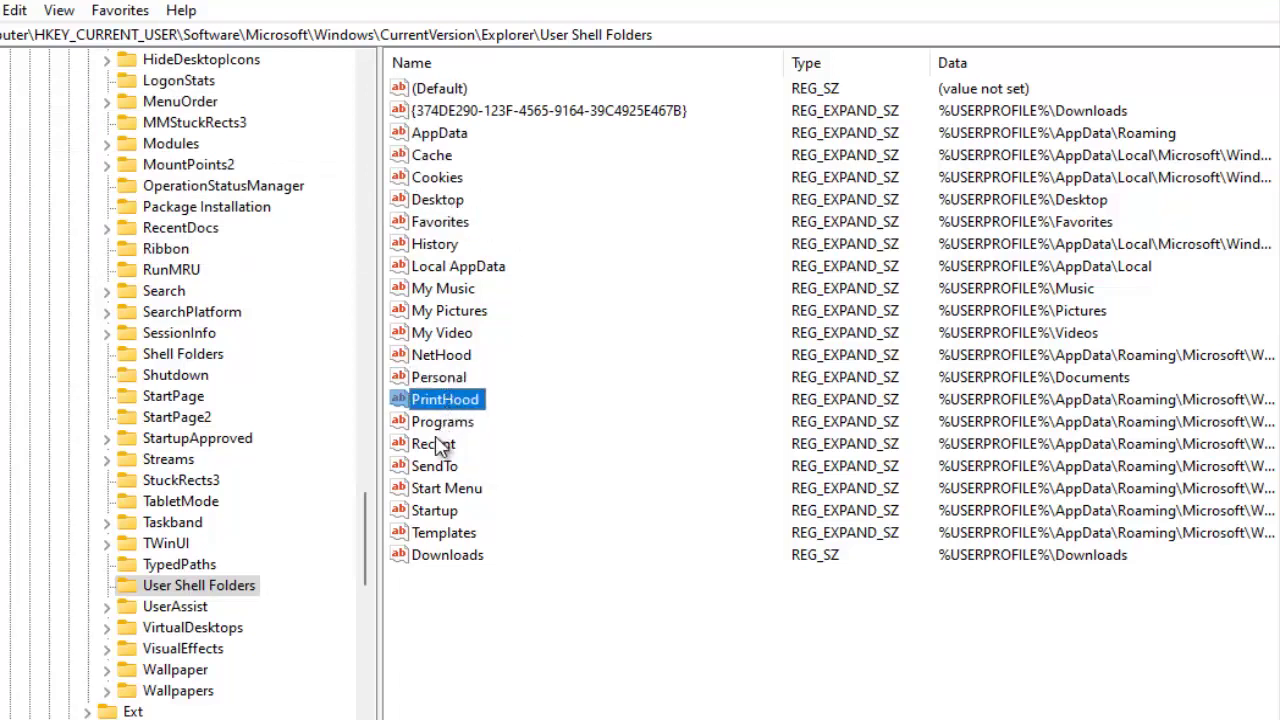
left_click(445, 424)
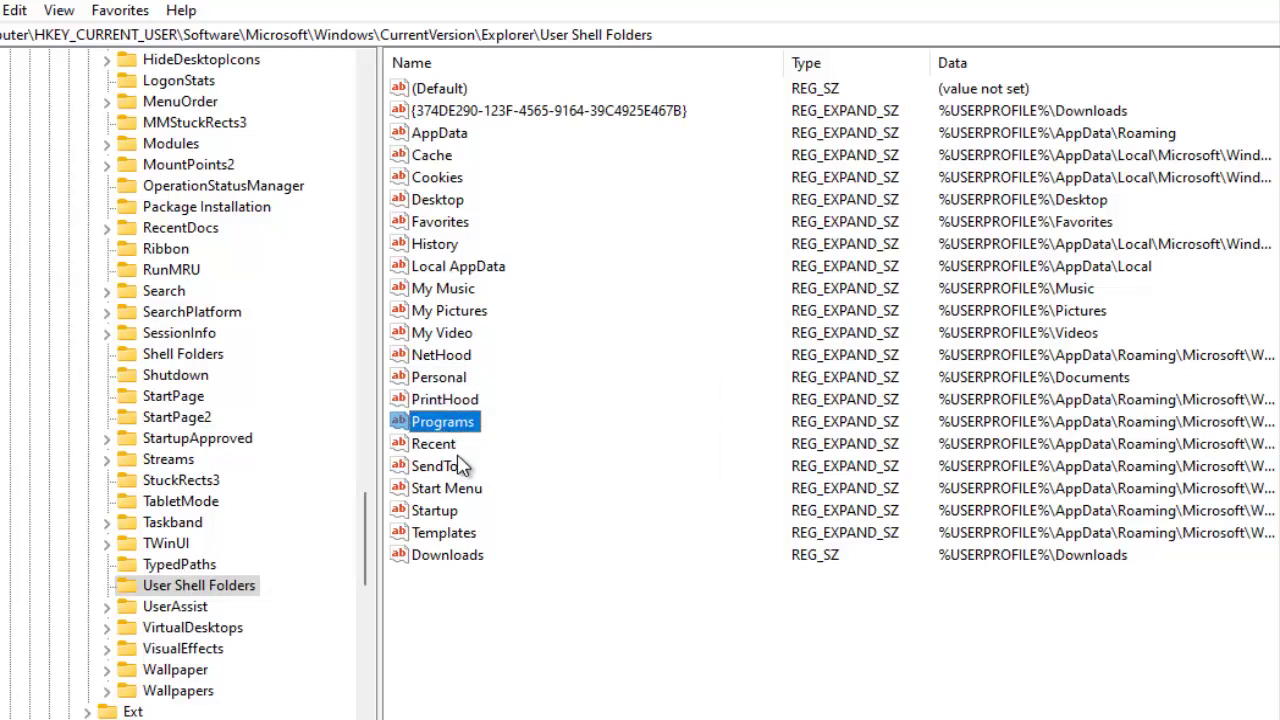
left_click(440, 447)
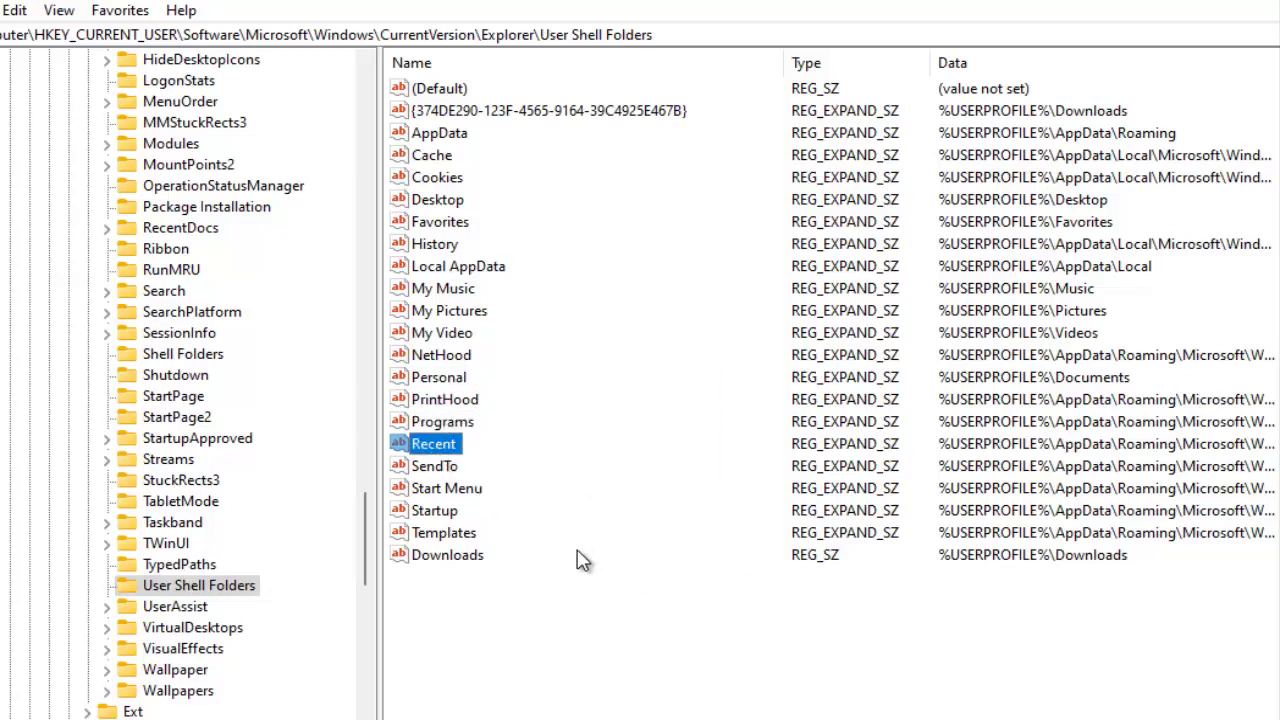